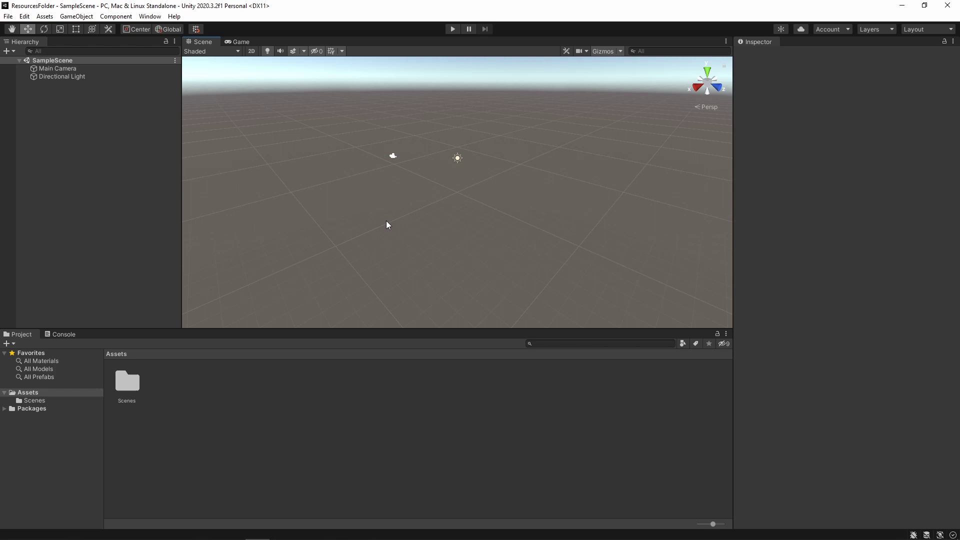
- Generate a CustomEditorWindow UI Toolkit editor window with C# and USS only, no UXML
right_click(384, 470)
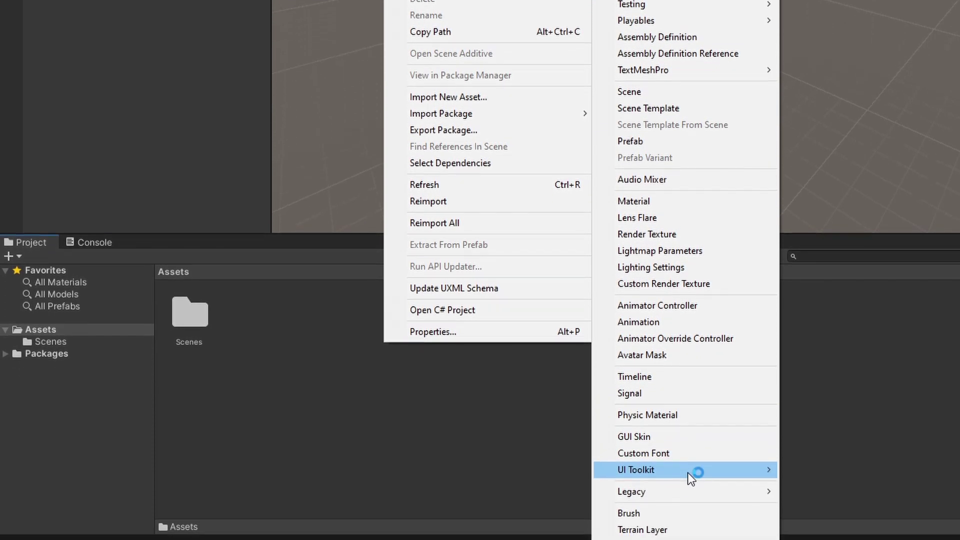
mouse_move(637, 470)
click(830, 525)
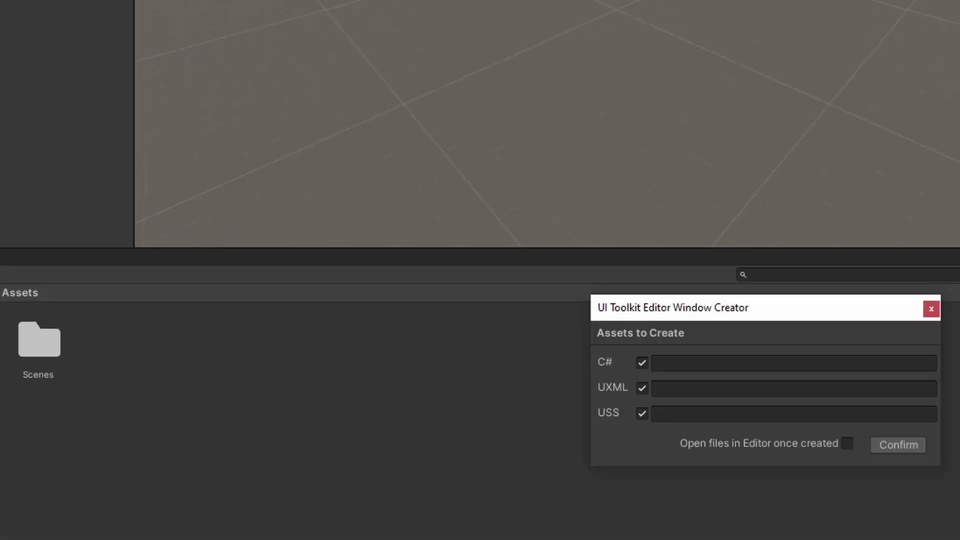
click(576, 423)
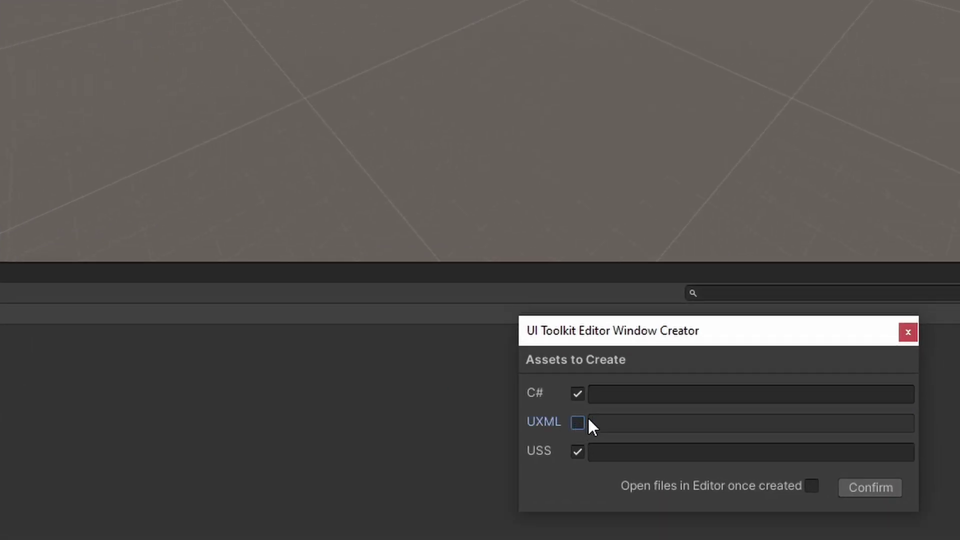
click(631, 397)
text(Custo)
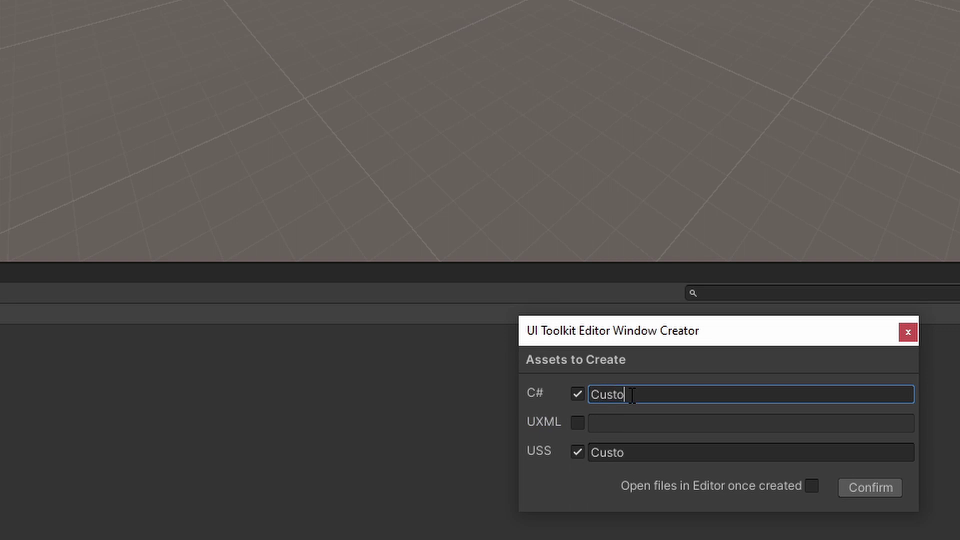
text(mEditorWindow)
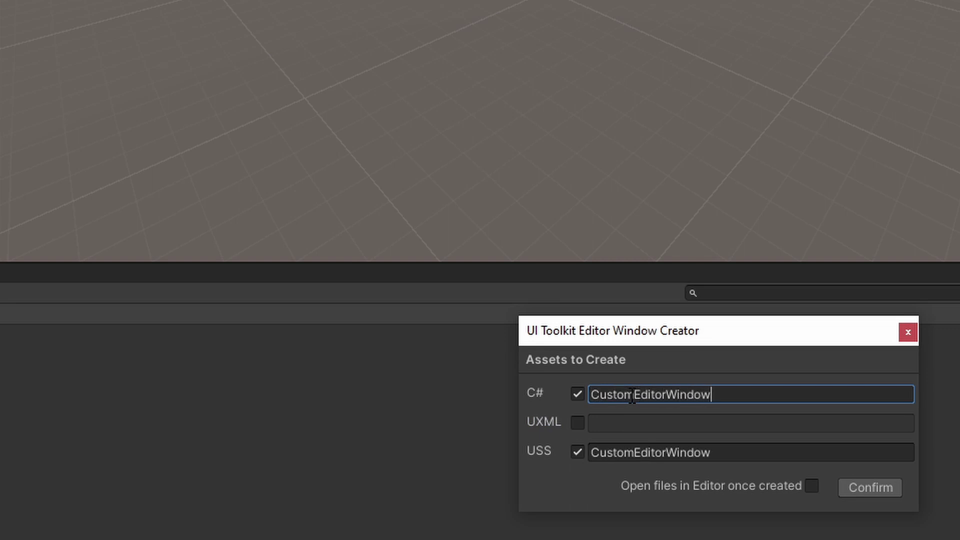
click(863, 487)
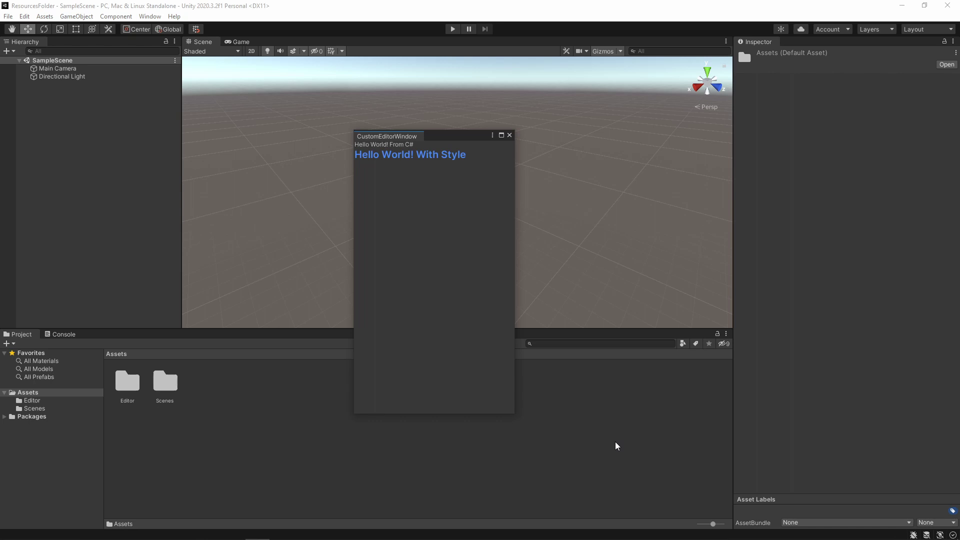
- Create a Resources folder directly under Assets
double_click(128, 383)
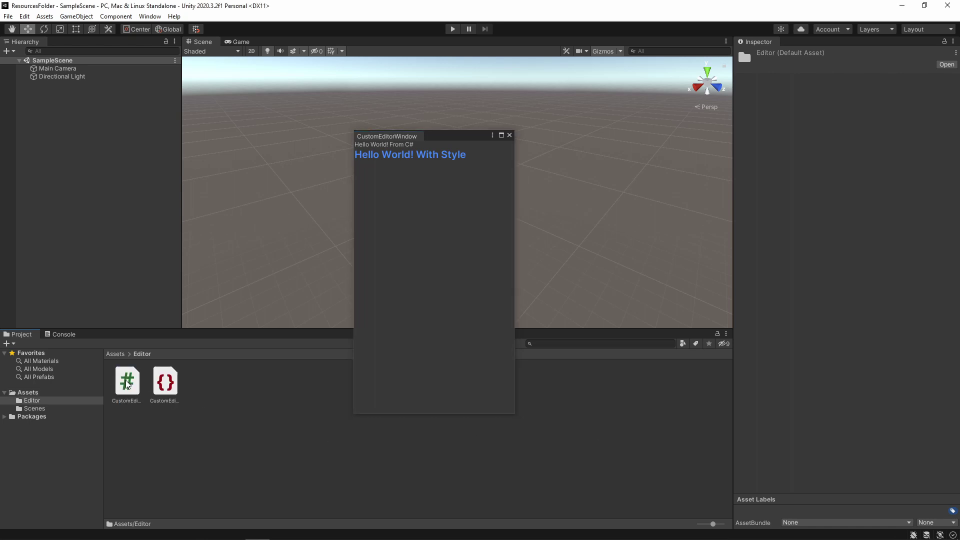
click(116, 354)
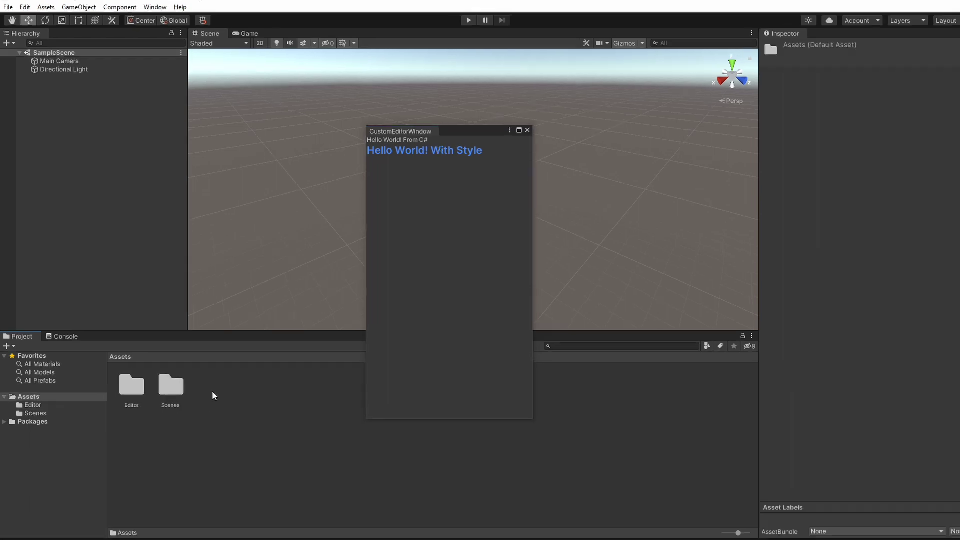
right_click(213, 391)
mouse_move(408, 52)
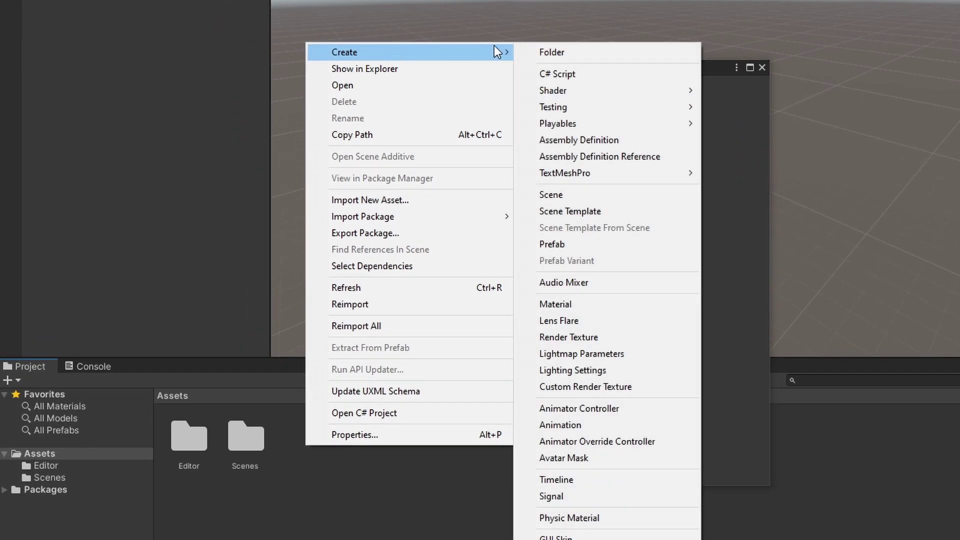
click(535, 46)
text(Resources)
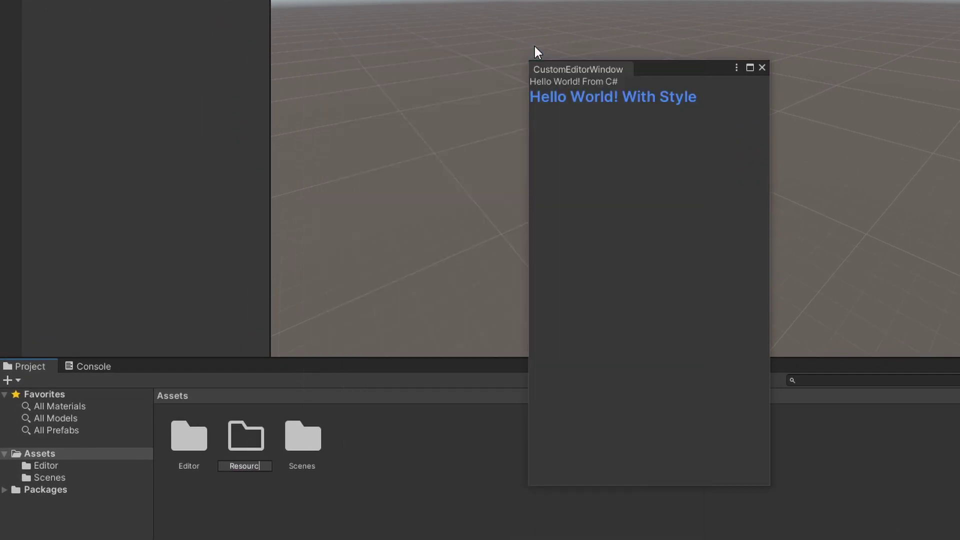
key(Return)
- Add a Resources folder in Editor, move the USS file there, and view Assets/Resources
double_click(189, 445)
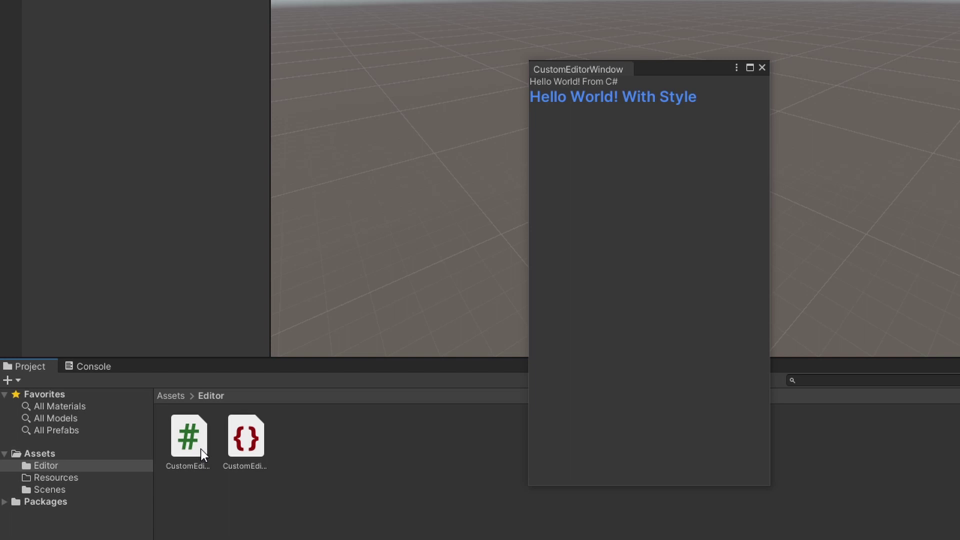
right_click(308, 452)
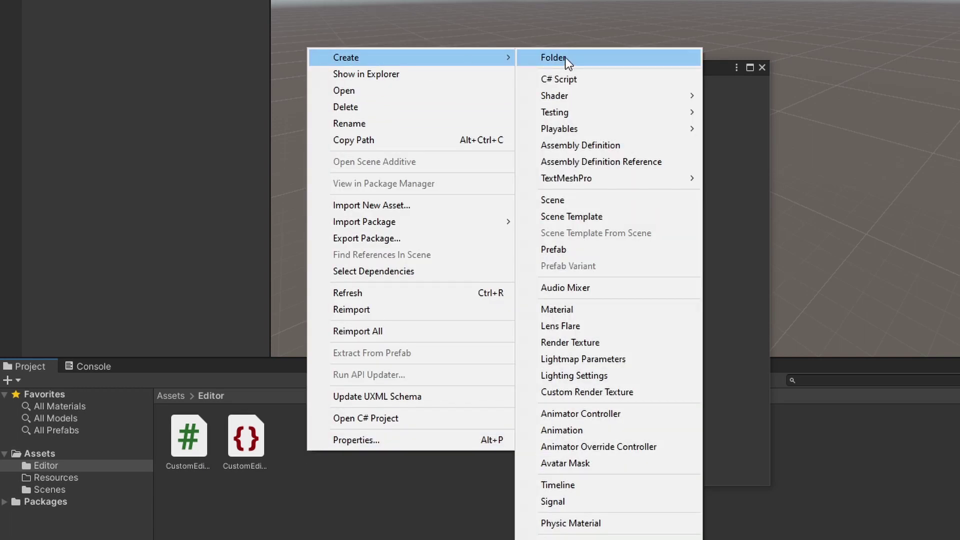
click(559, 65)
text(Resources)
key(Return)
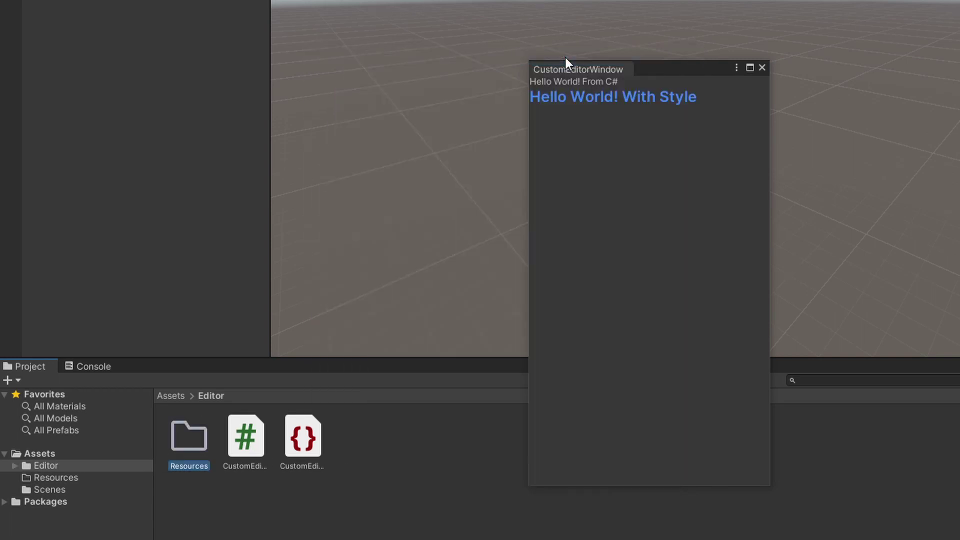
mouse_move(308, 439)
mouse_down()
mouse_move(196, 459)
mouse_move(186, 437)
mouse_up()
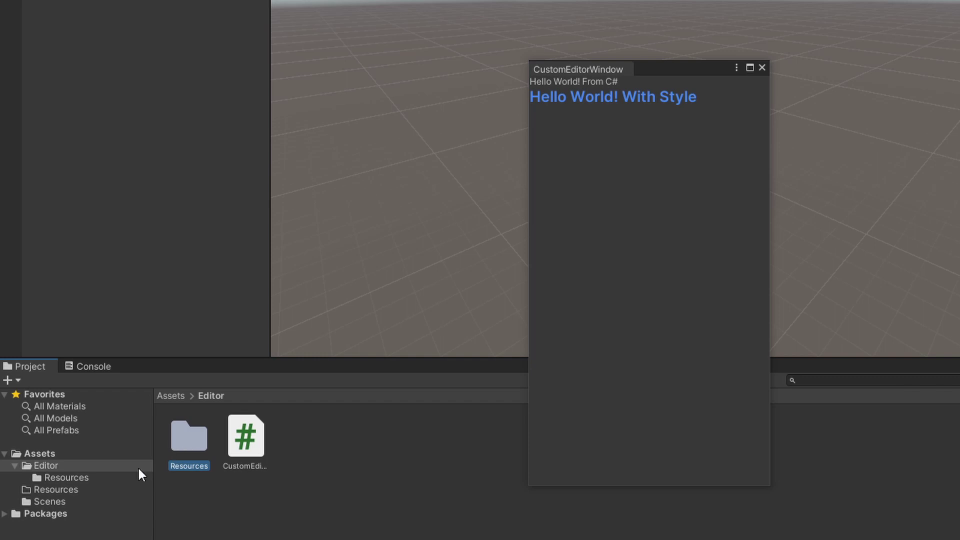
click(84, 492)
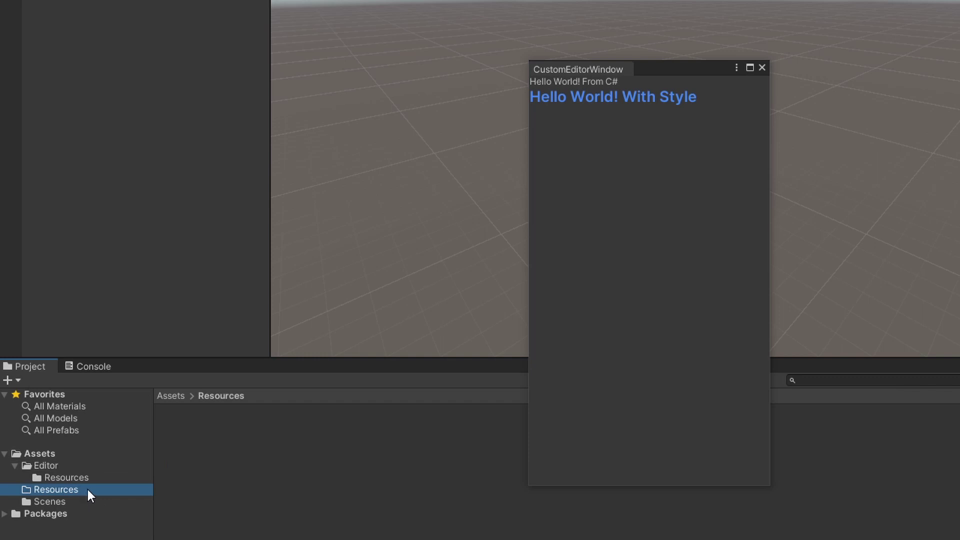
- Add a UI Toolkit style sheet named CustomEditorWindow in Assets/Resources
right_click(208, 432)
mouse_move(315, 8)
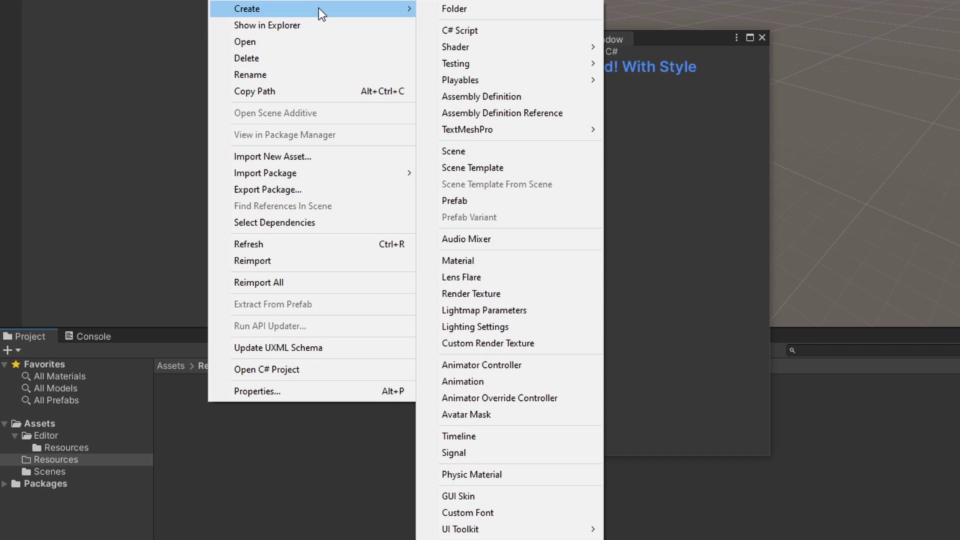
mouse_move(459, 528)
click(638, 469)
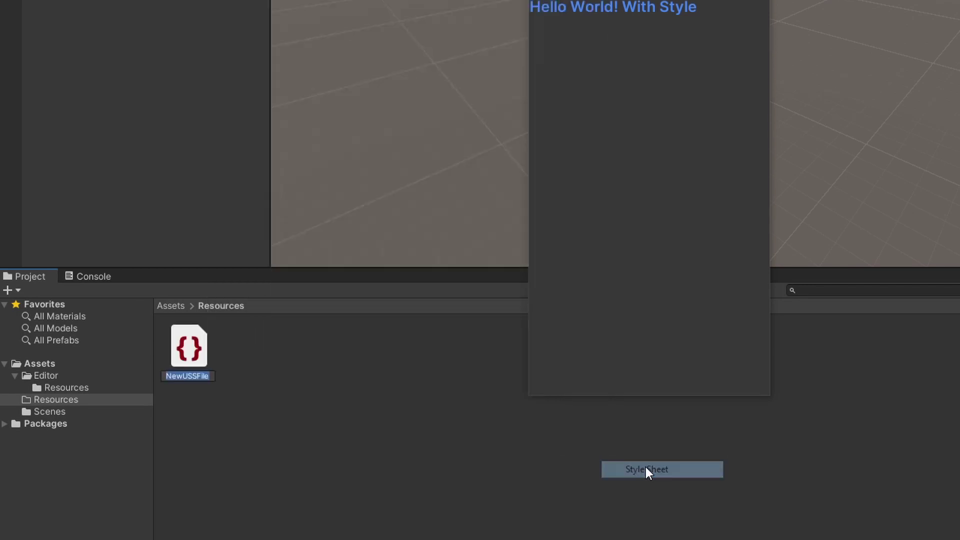
text(Cu)
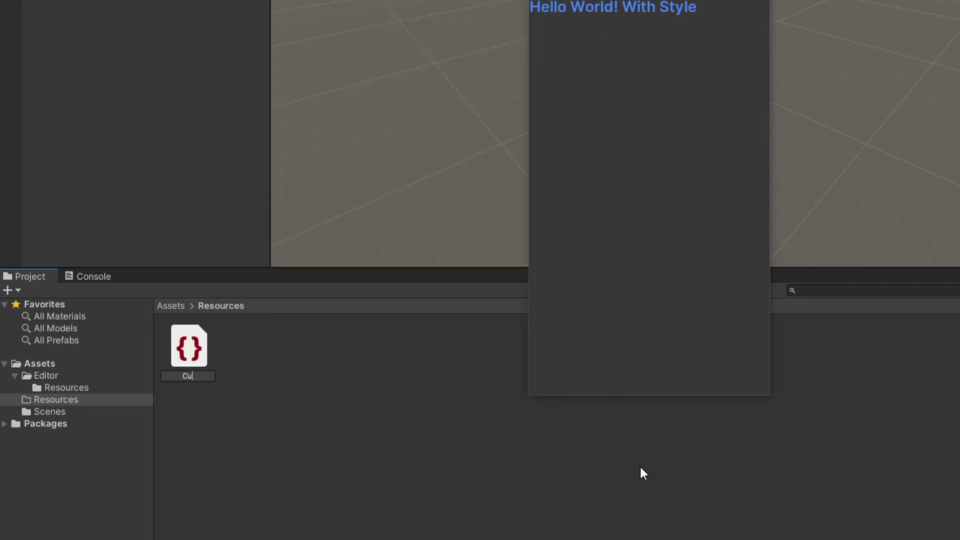
text(stomEditorWin)
text(dow)
key(Return)
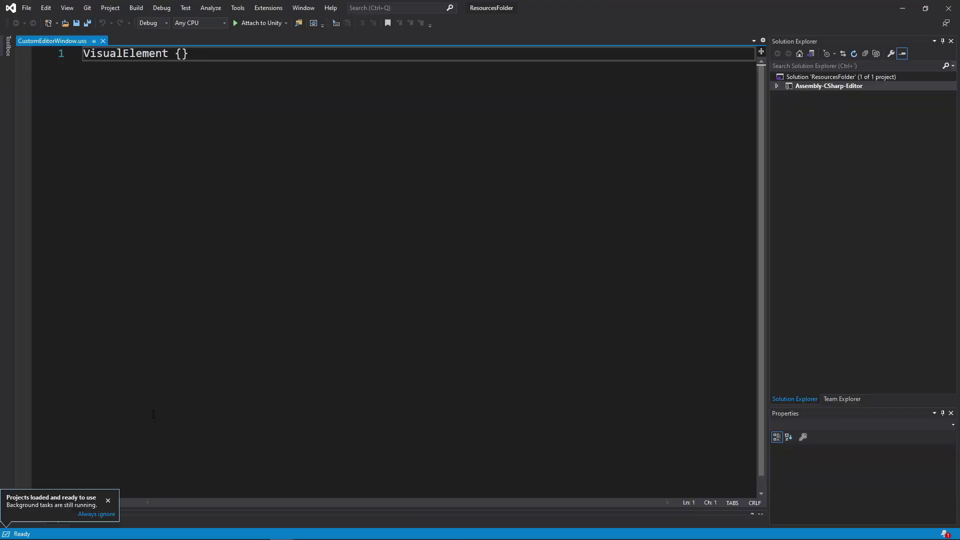
- Replace the Editor/Resources stylesheet's rules with a green-bordered Button rule and save
click(776, 85)
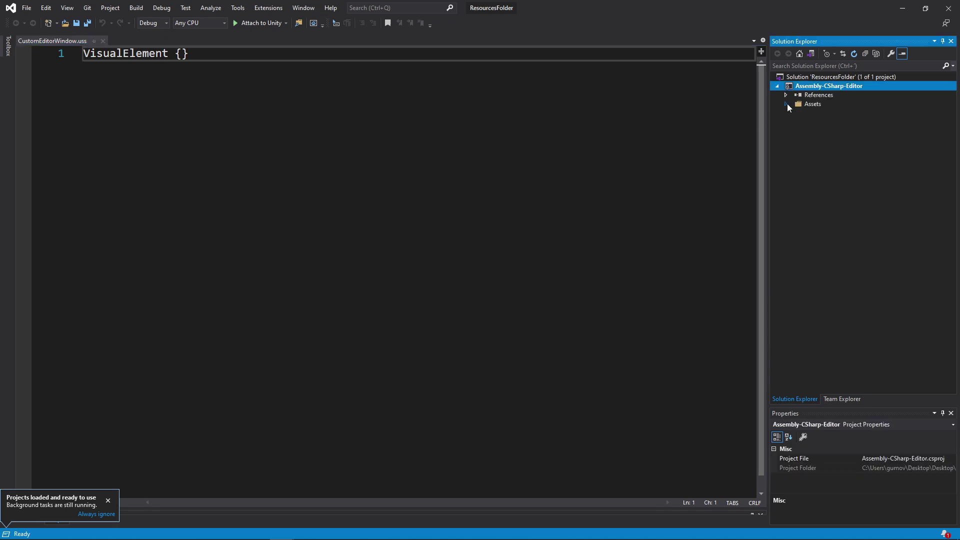
click(786, 104)
click(803, 122)
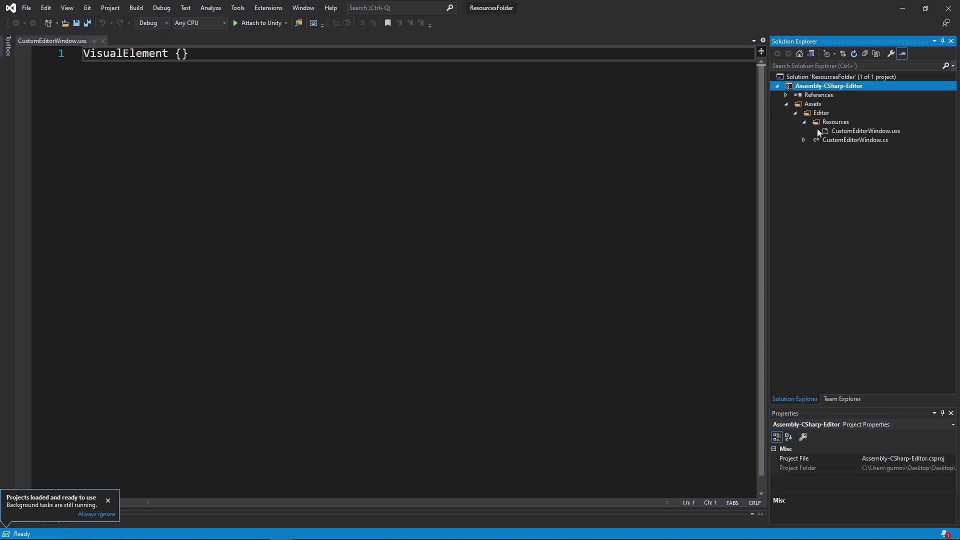
double_click(846, 132)
click(167, 116)
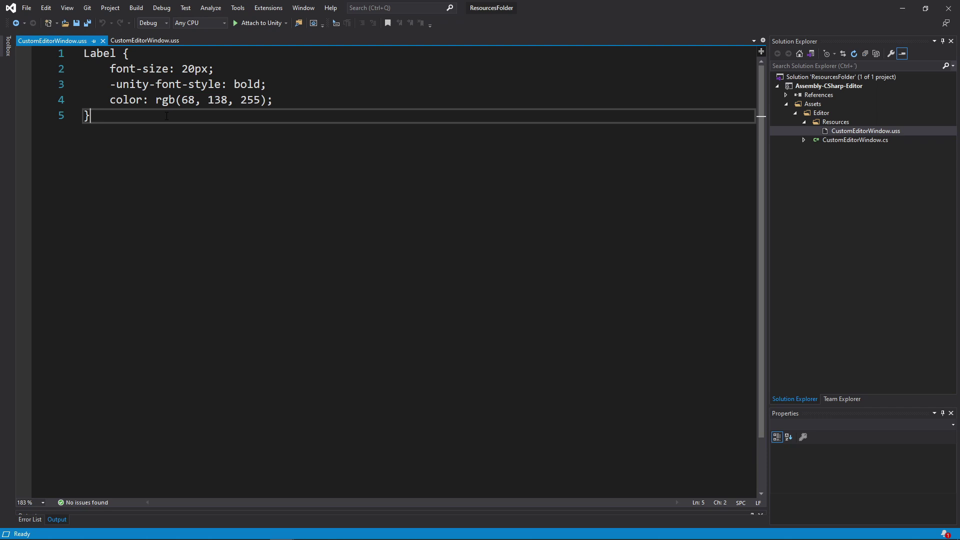
key(ctrl+a)
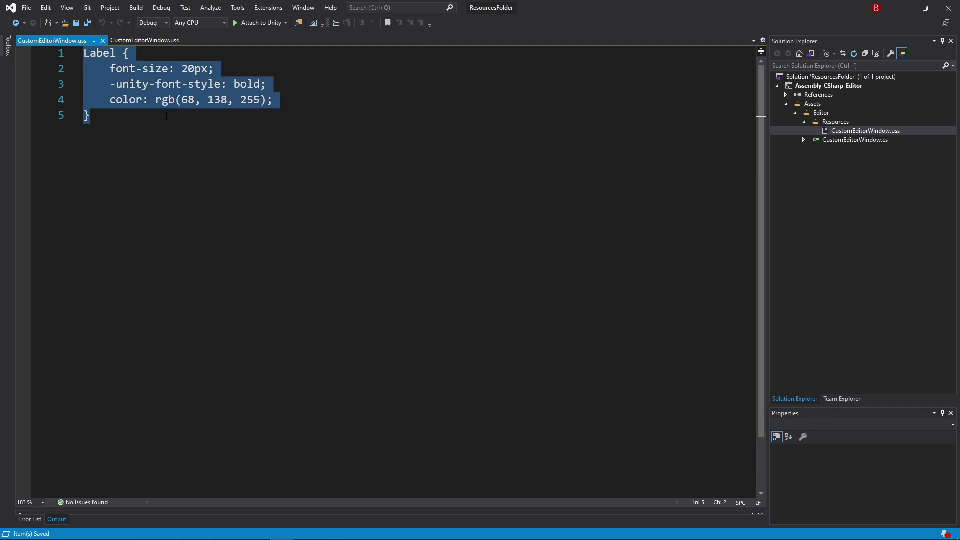
text(Button)
key(Return)
text({)
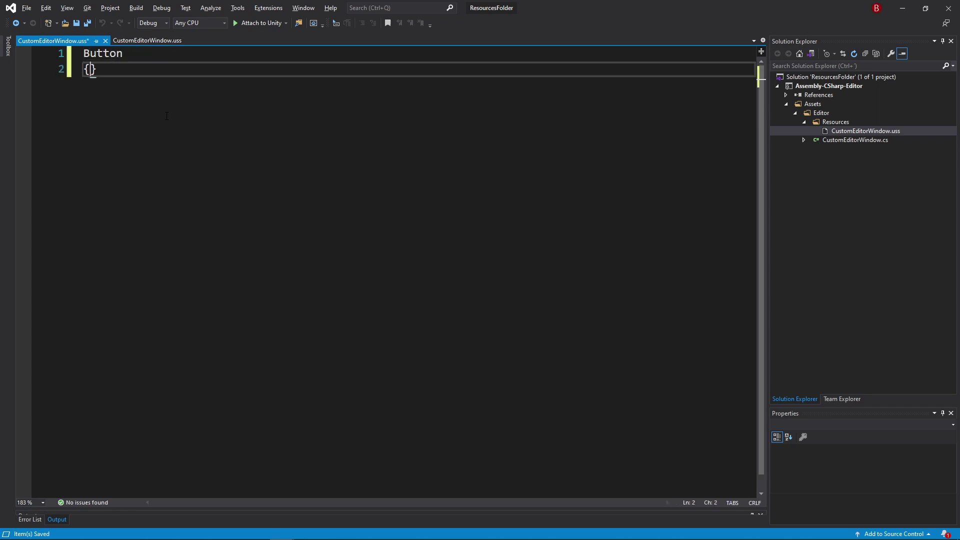
key(Return)
key(Return)
text(b)
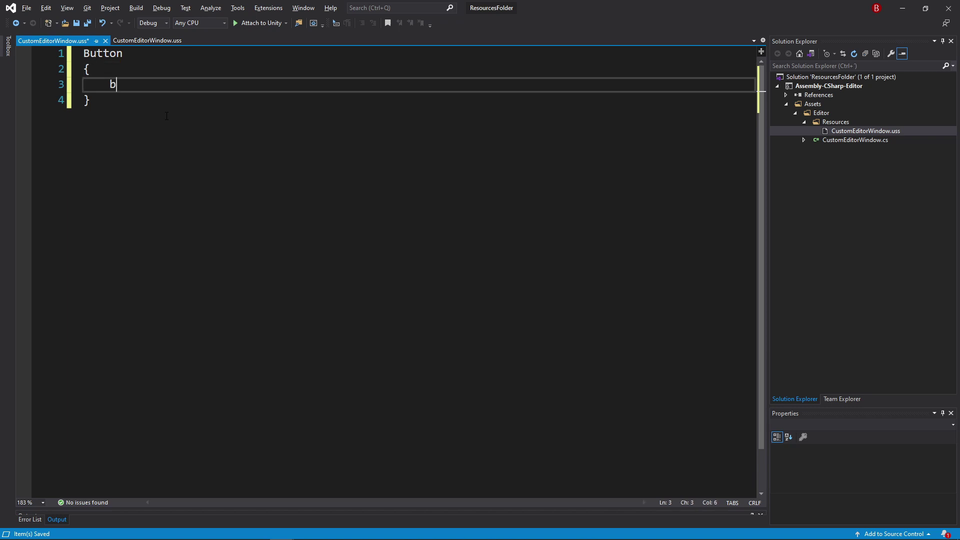
text(order-color: g)
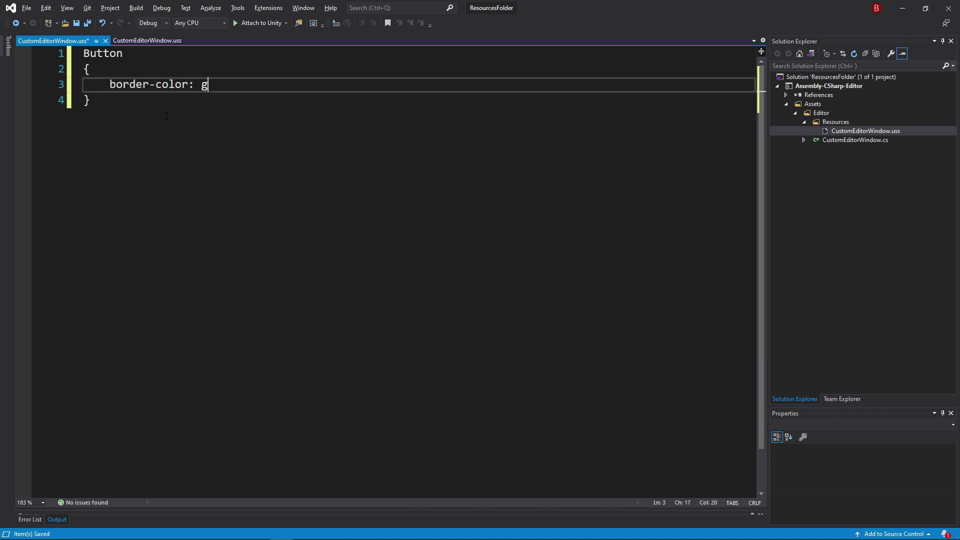
text(reen;)
key(ctrl+s)
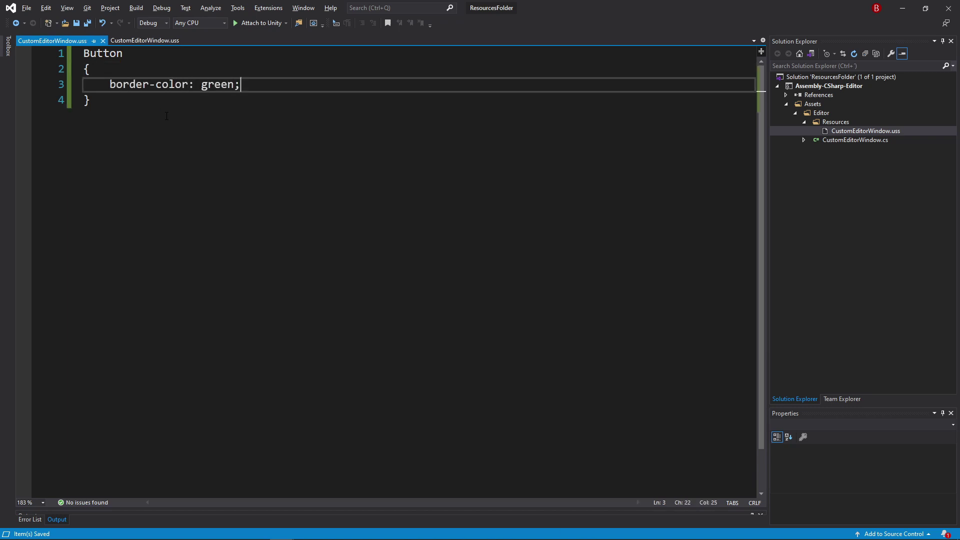
- Copy the Button rule into the second stylesheet as a red background-color and save
key(ctrl+a)
key(ctrl+c)
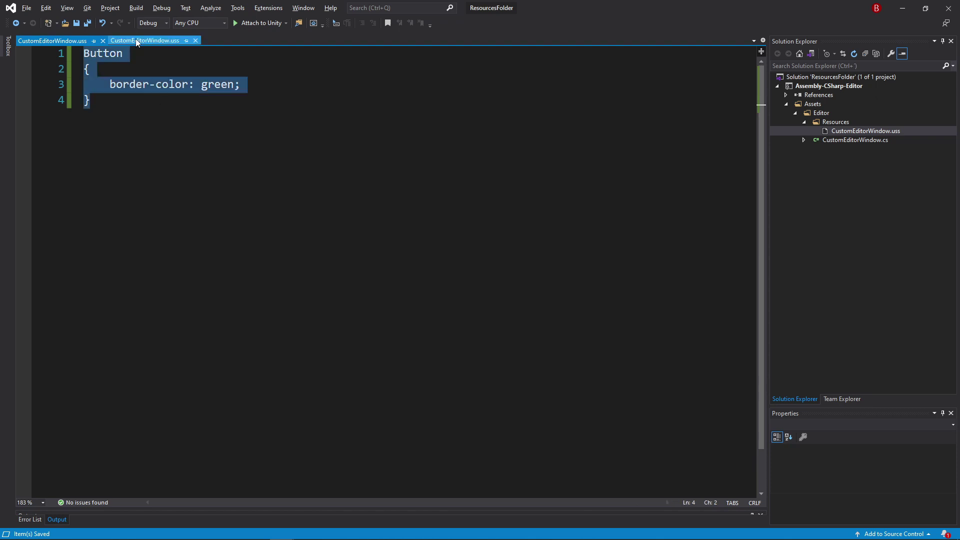
click(137, 40)
key(ctrl+a)
key(ctrl+v)
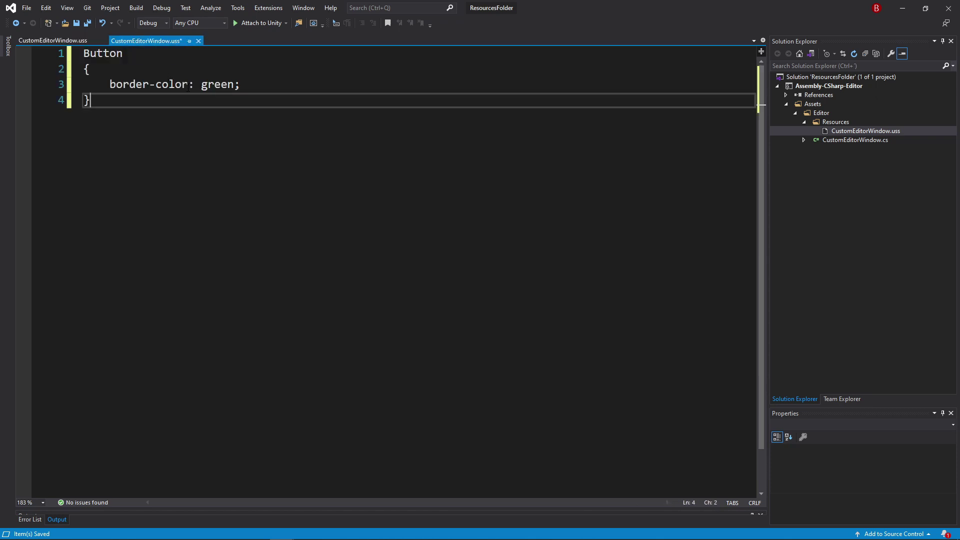
drag(188, 84, 116, 83)
text(ackgroun)
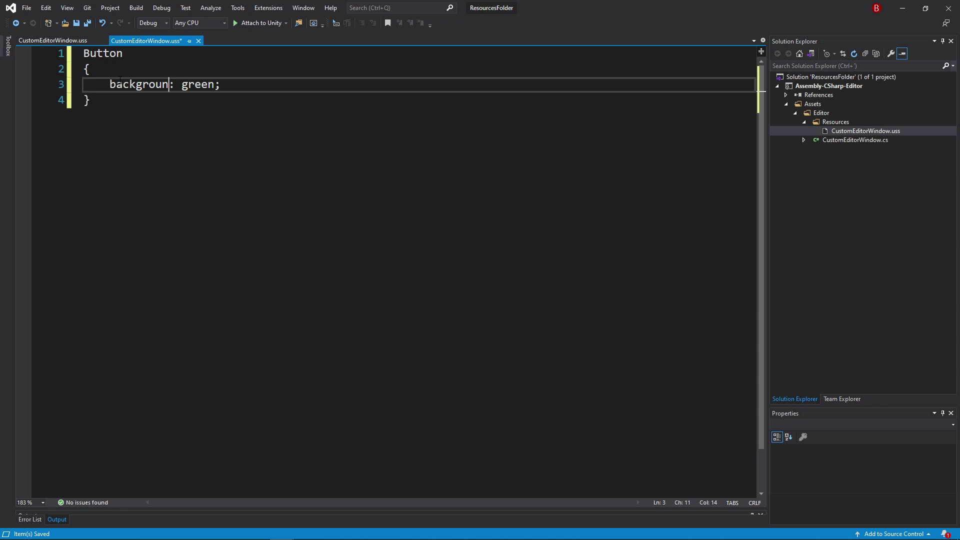
text(d-color)
key(Right)
key(Right)
key(ctrl+shift+Right)
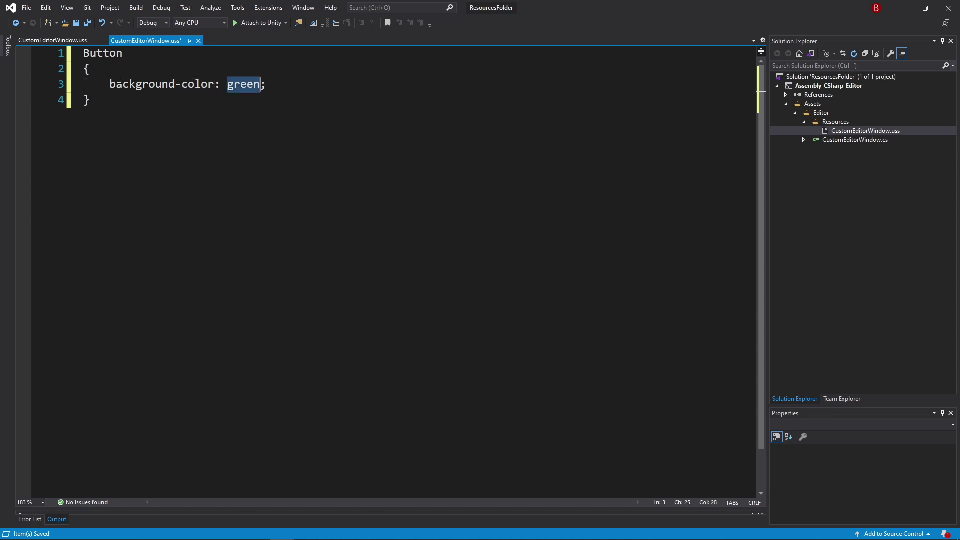
text(red)
key(ctrl+s)
key(Down)
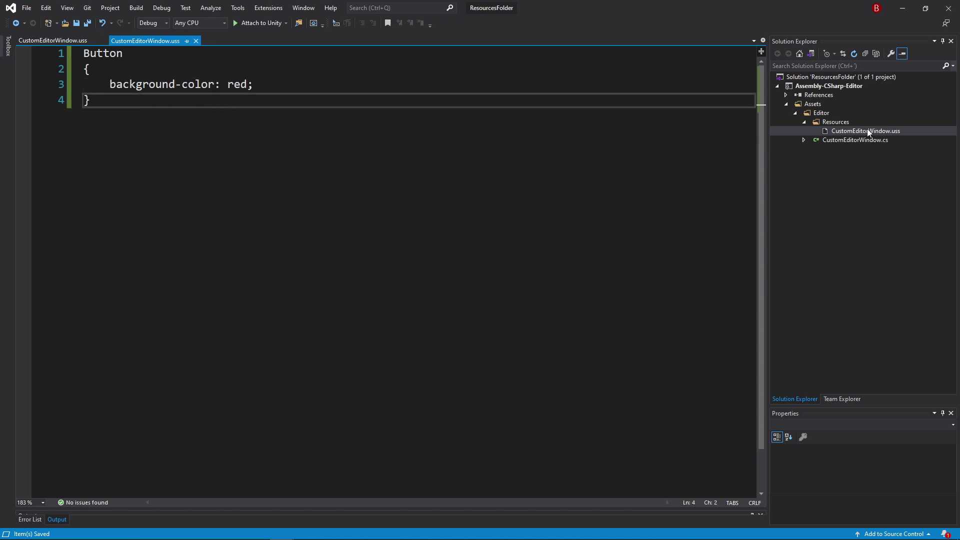
- Replace CreateGUI's template code with a new Button and root.Add(button)
double_click(868, 141)
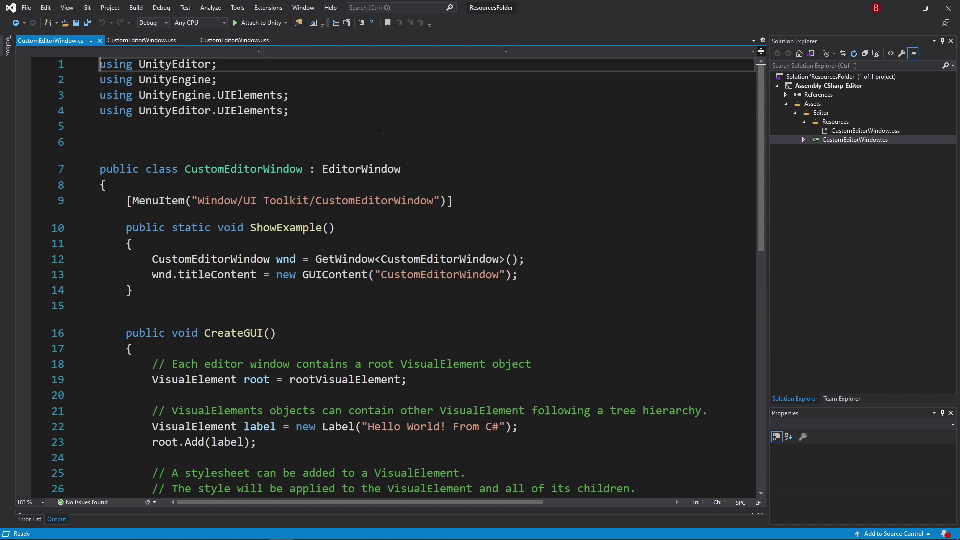
scroll(375, 337, down, 3)
drag(322, 410, 442, 241)
key(Delete)
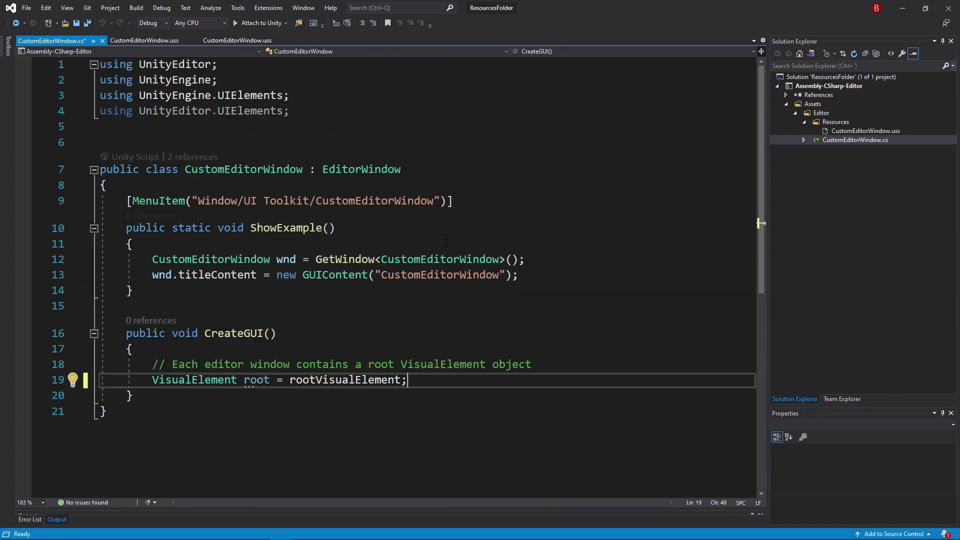
key(Return)
key(Return)
text(B)
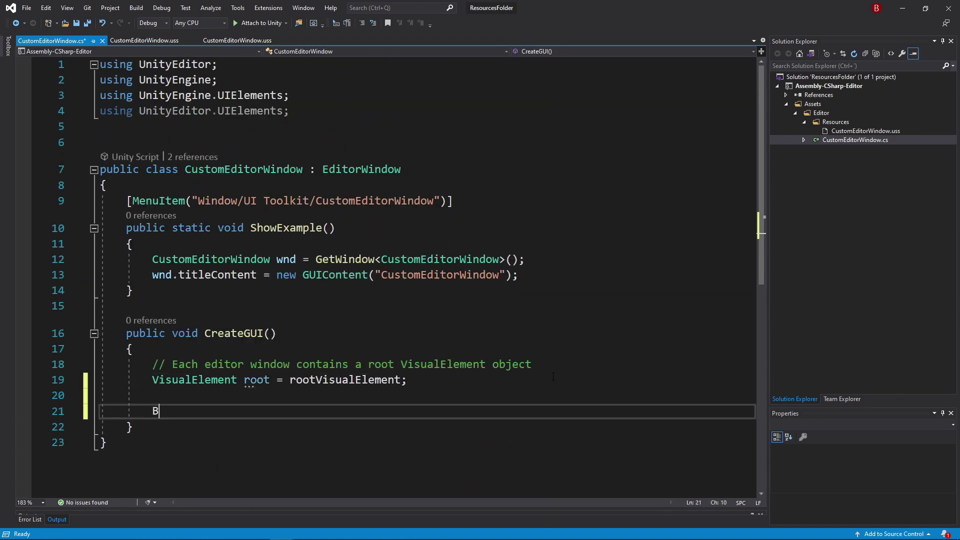
text(utton button =)
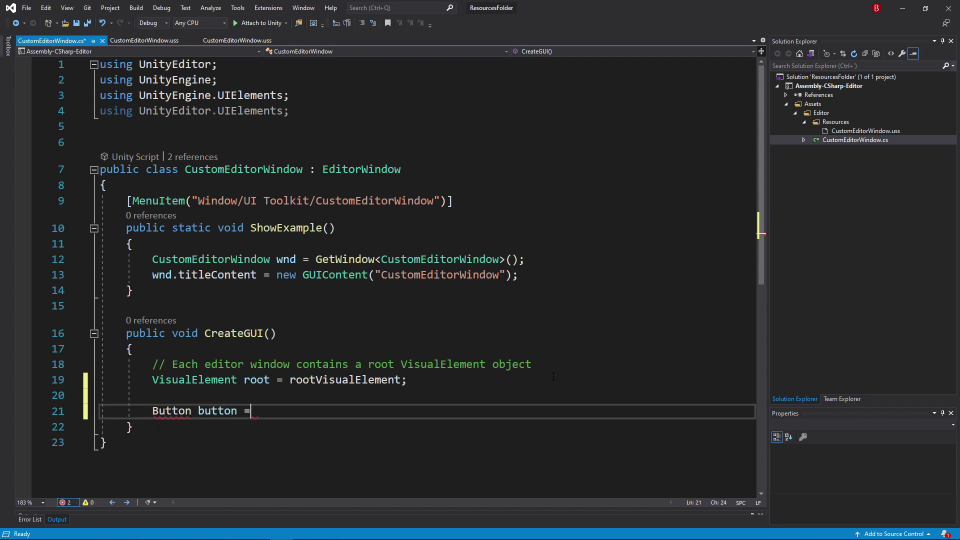
text( new Button();)
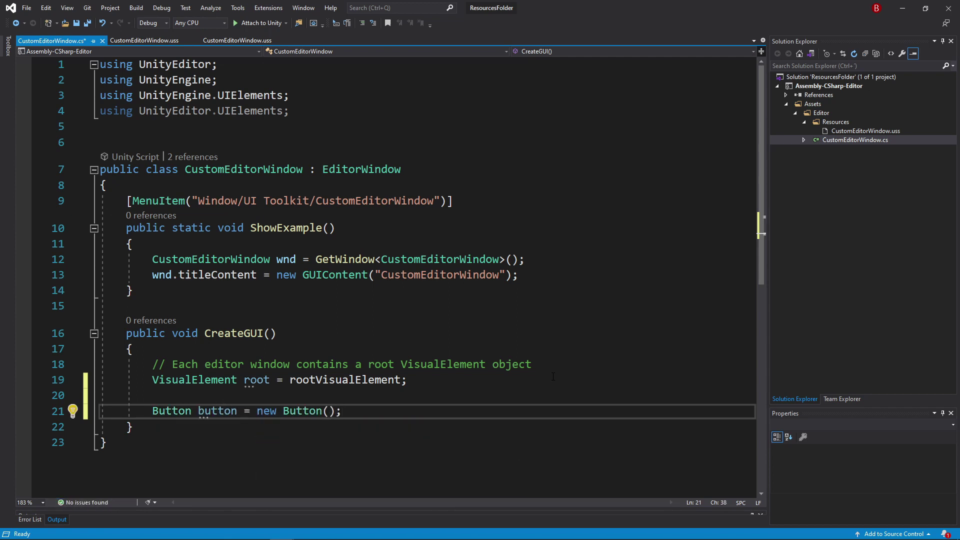
key(Return)
key(Return)
text(r)
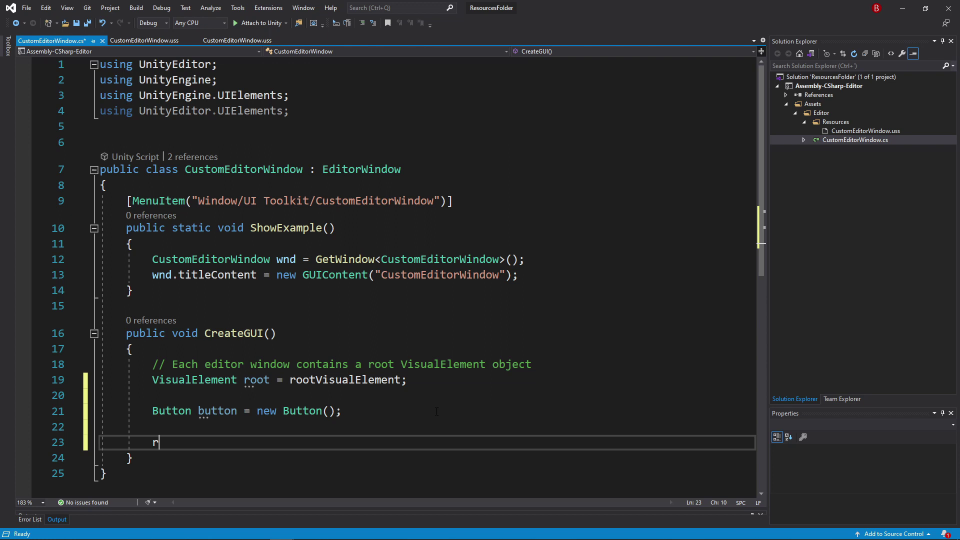
text(oot.add)
key(Tab)
text(()
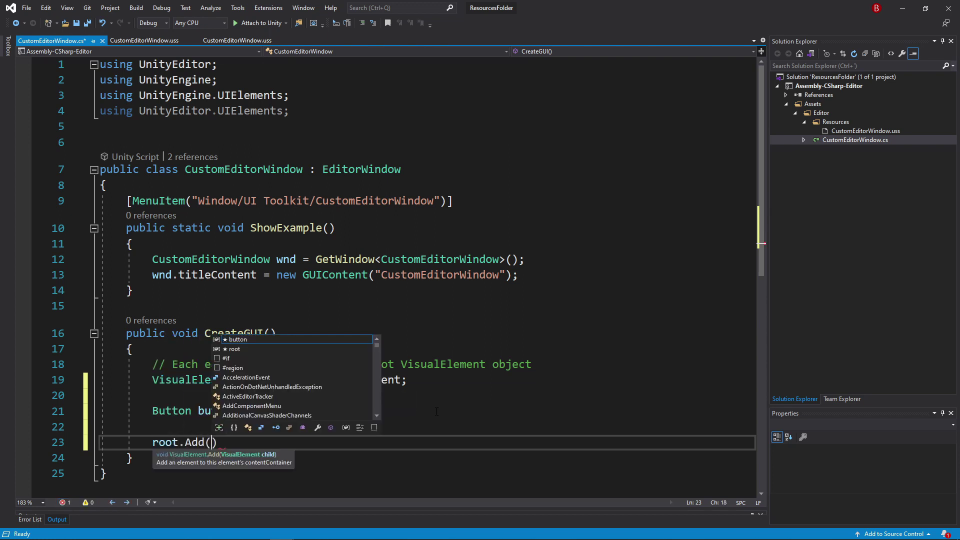
text(b)
key(Tab)
text(;)
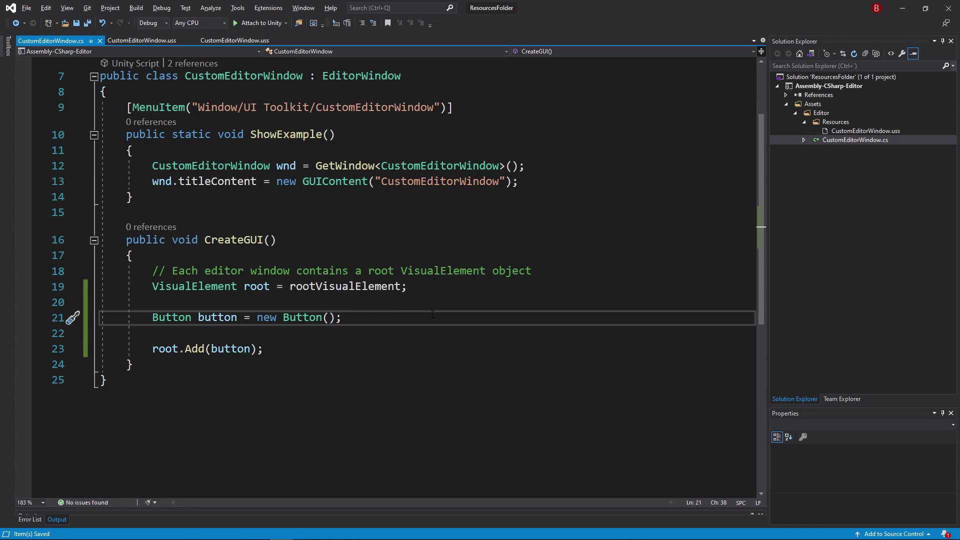
- Insert Resources.Load("CustomEditorWindow"); on a new line after the Button creation
key(Return)
key(Return)
text(Resou)
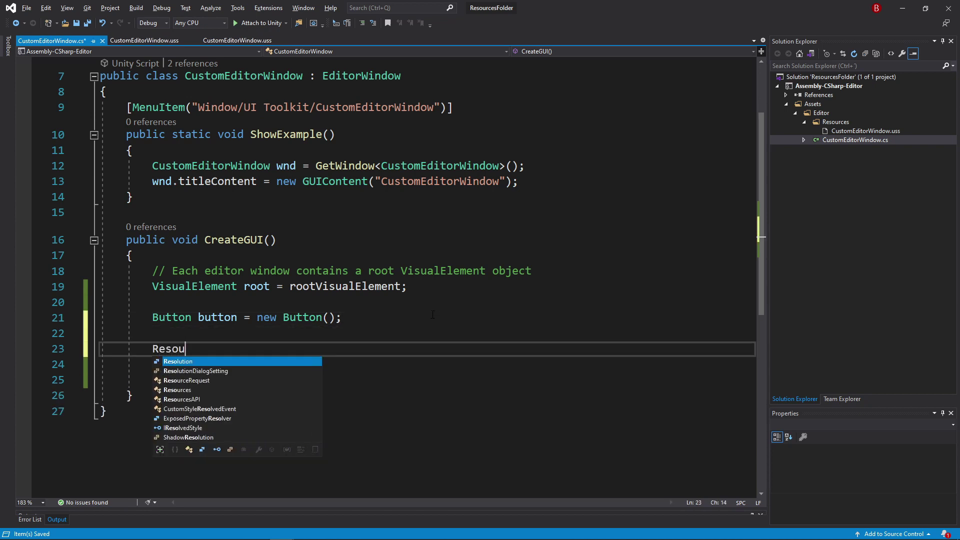
text(rces.Loa)
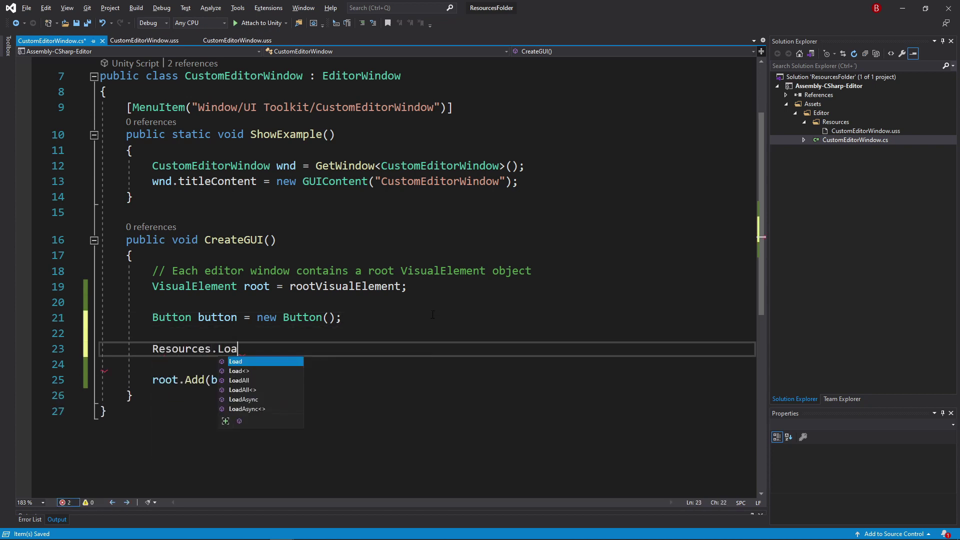
text(d();)
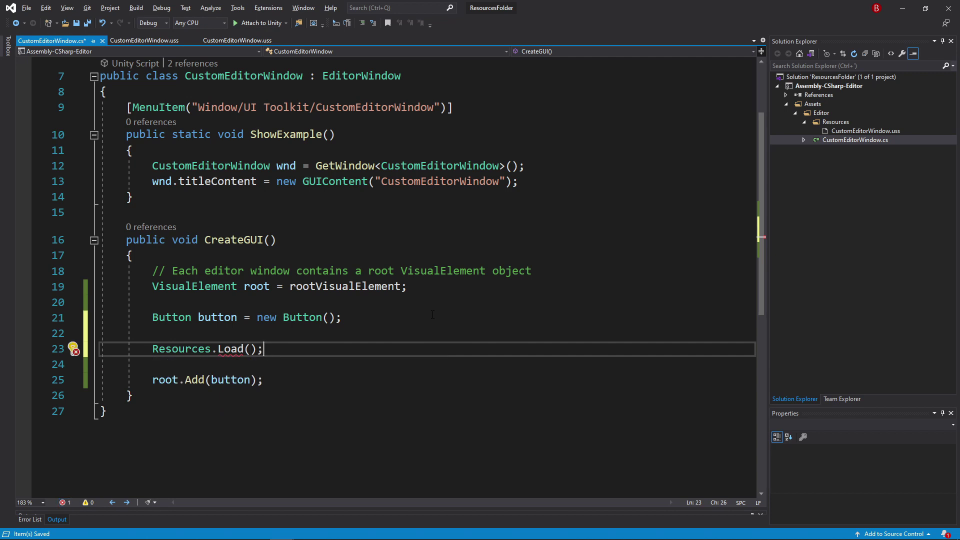
mouse_move(231, 350)
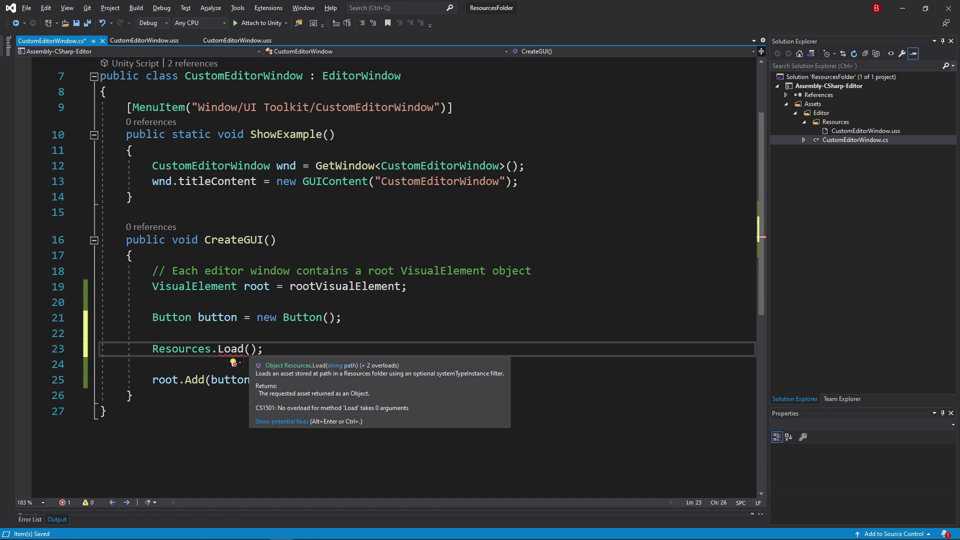
key(Left)
key(Left)
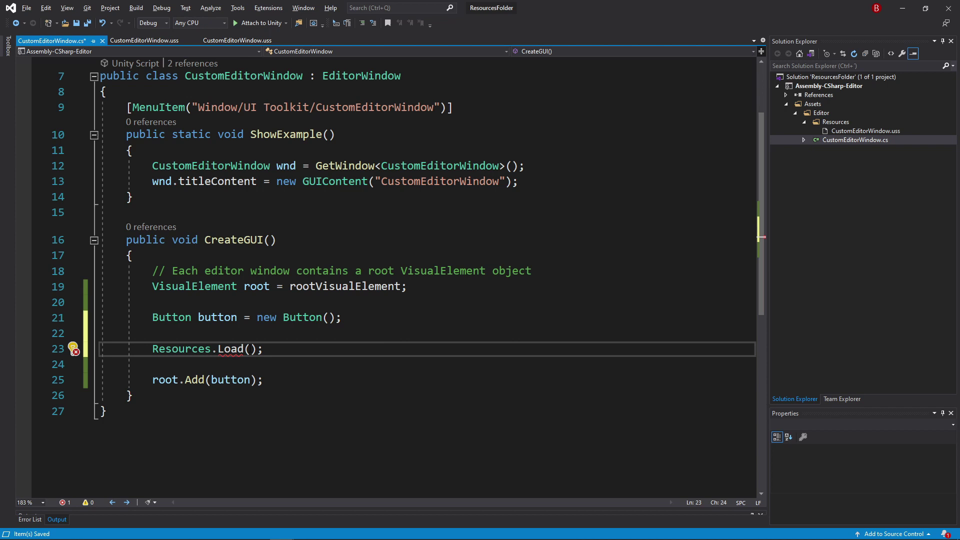
text("Cu)
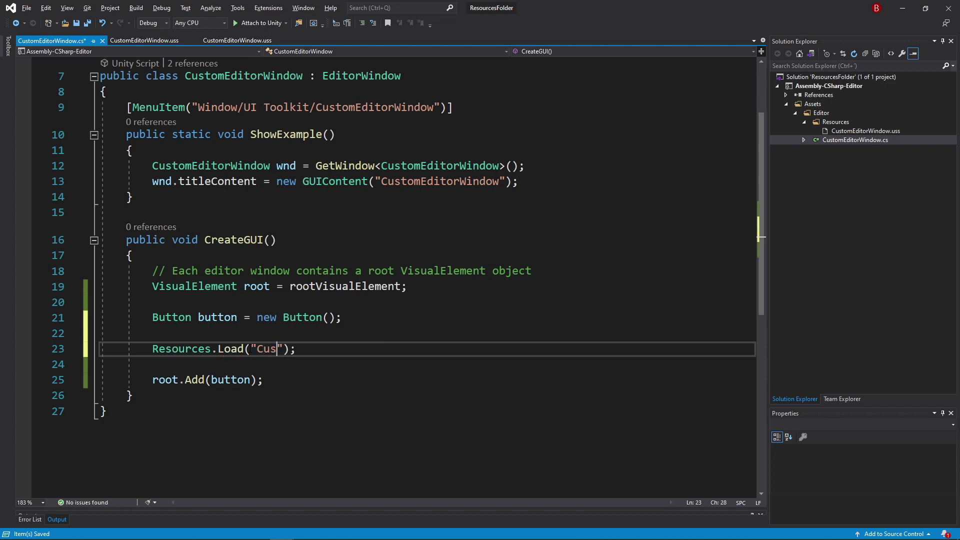
text(stomEditorWind)
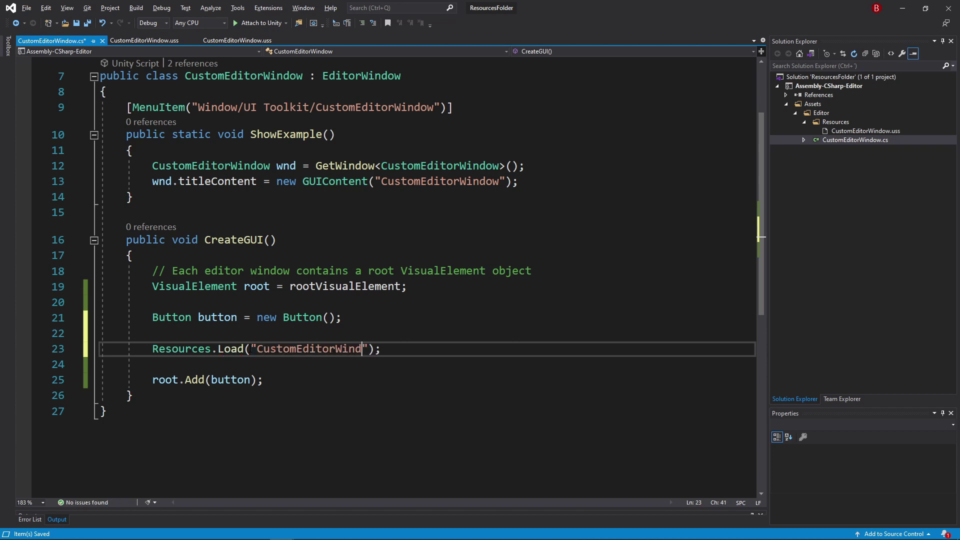
text(ow)
scroll(760, 237, down, 1)
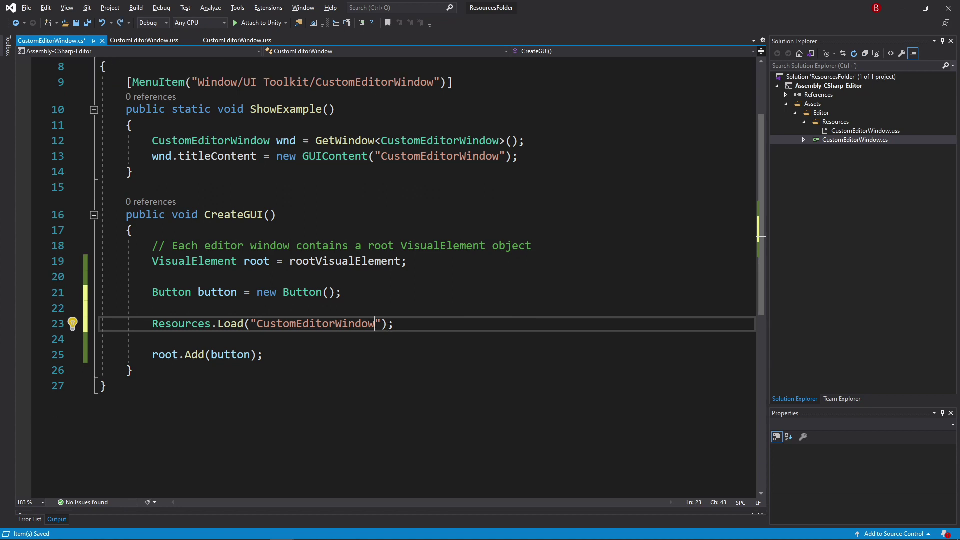
- Cast the Resources.Load result on line 23 to (StyleSheet)
click(153, 324)
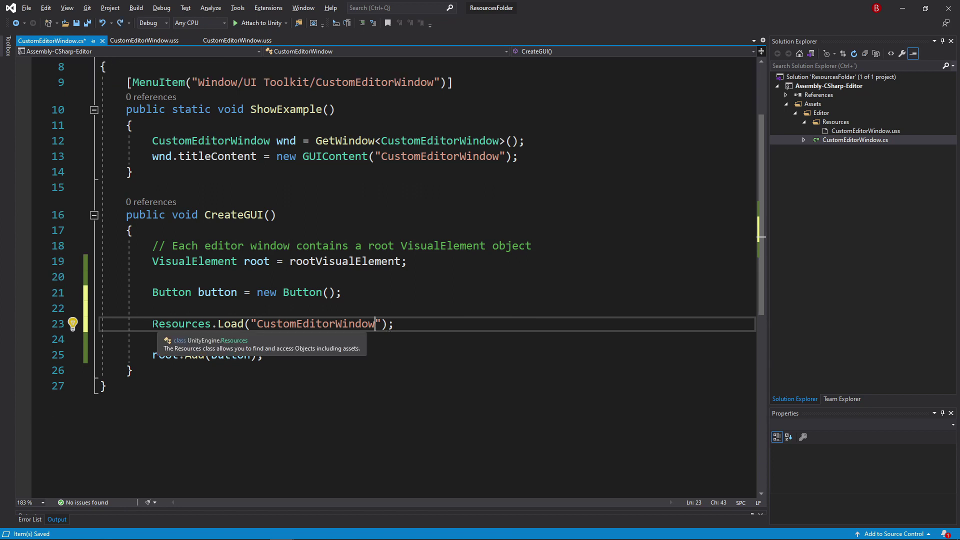
text(StyleSh)
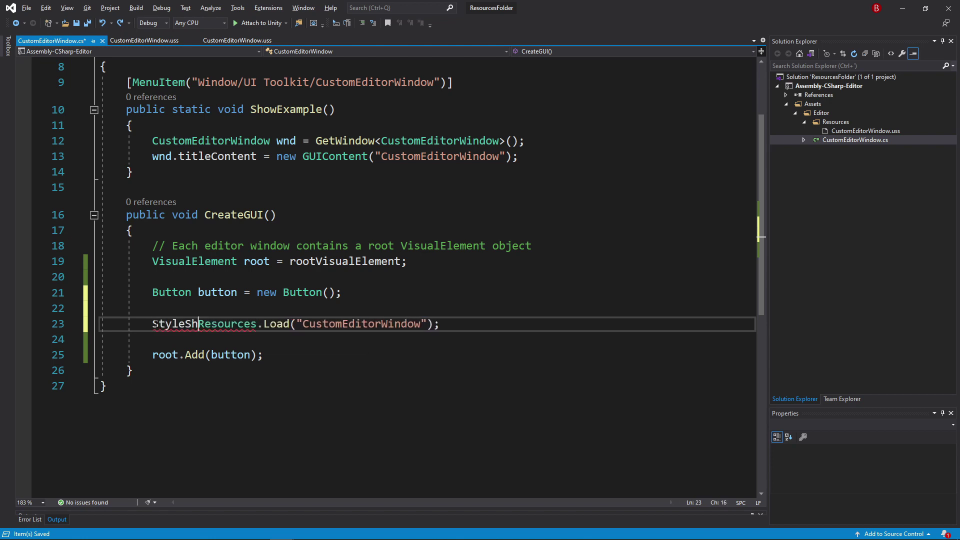
text(eet styleS)
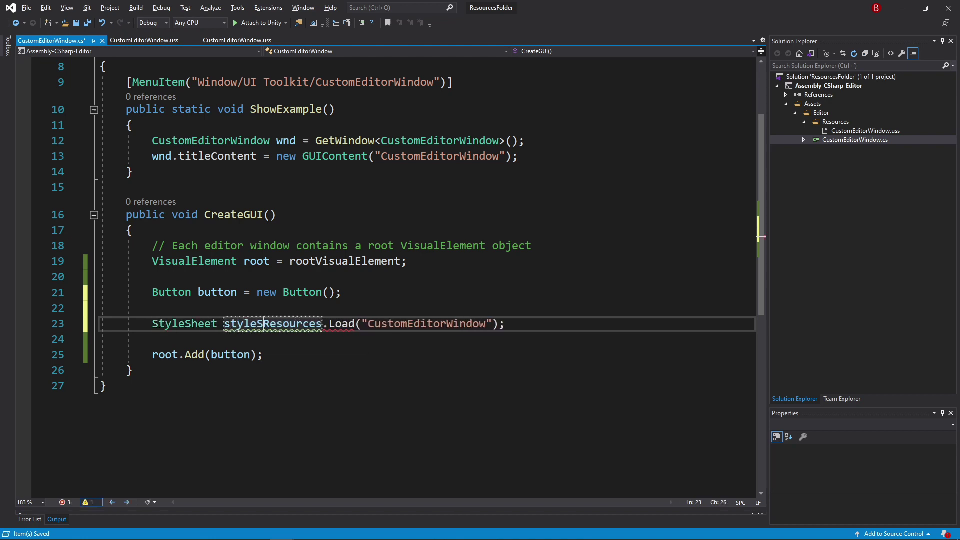
text(heet = ())
key(Left)
key(Left)
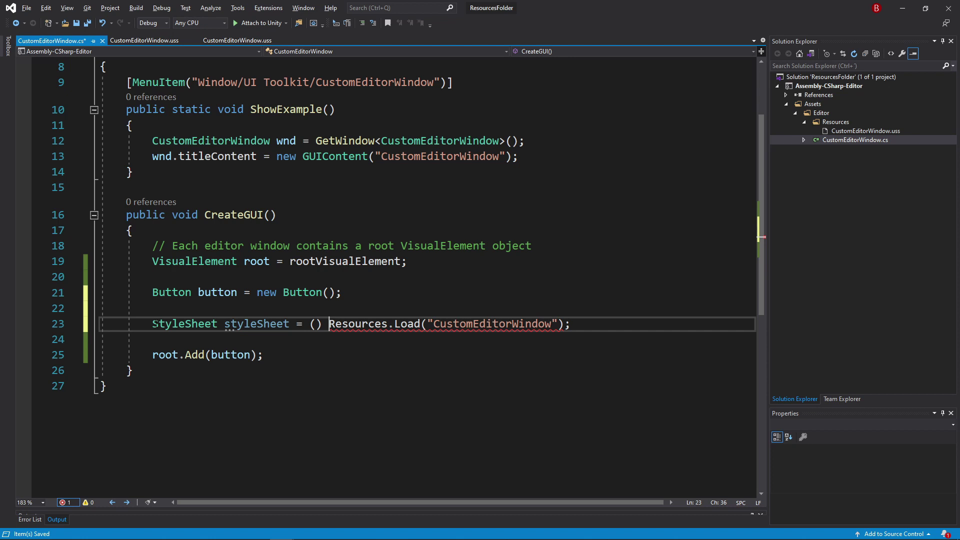
text(StyleS)
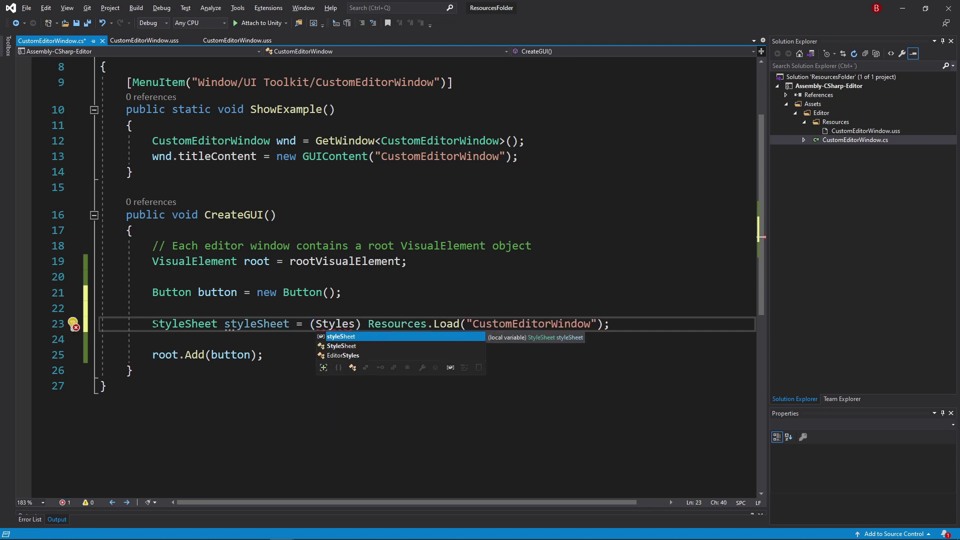
text(heet)
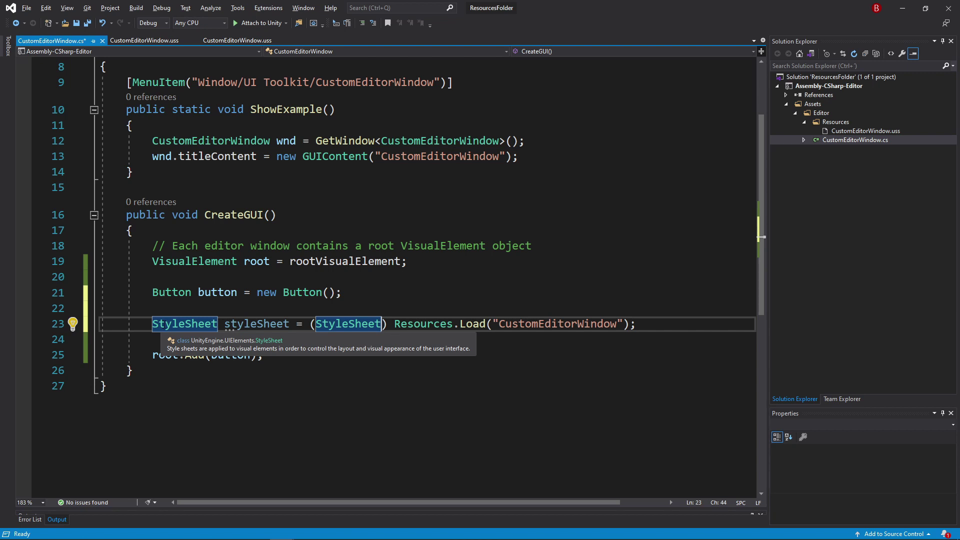
click(643, 324)
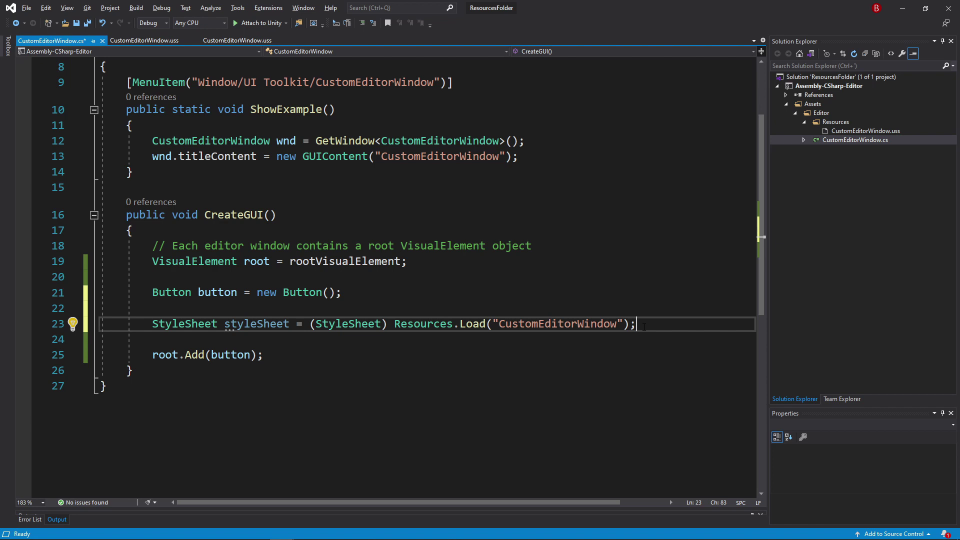
- Add typeof(StyleSheet) as the second Resources.Load argument
key(Left)
key(Left)
text(, type)
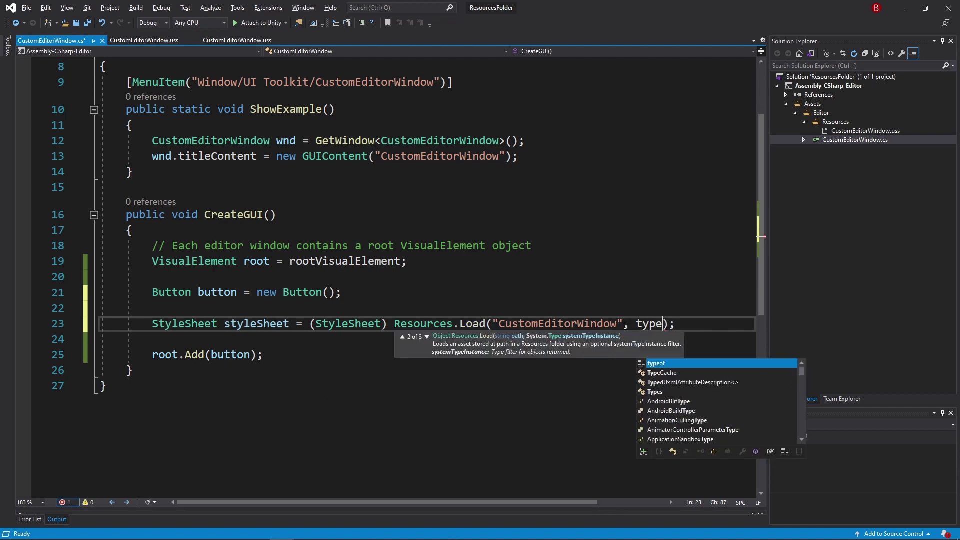
text(of(Style)
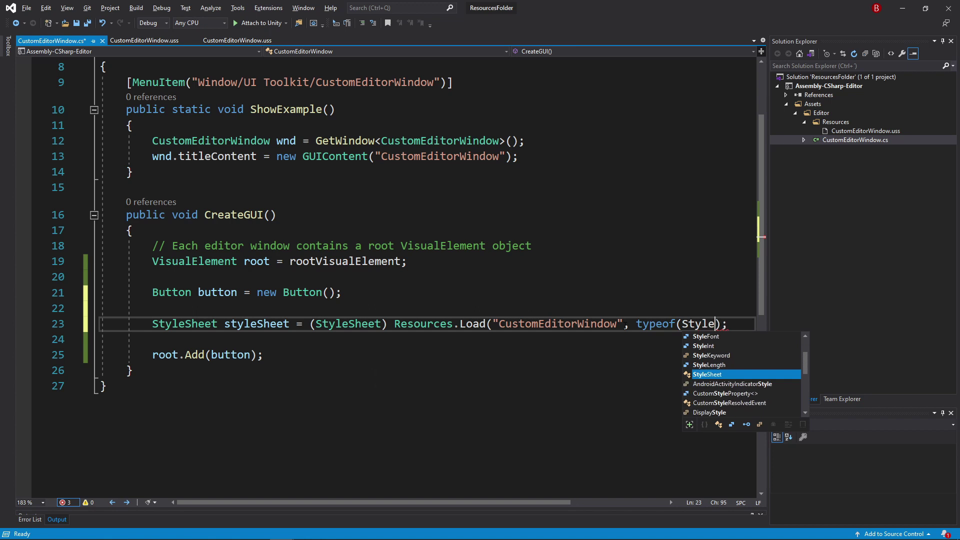
key(Tab)
text())
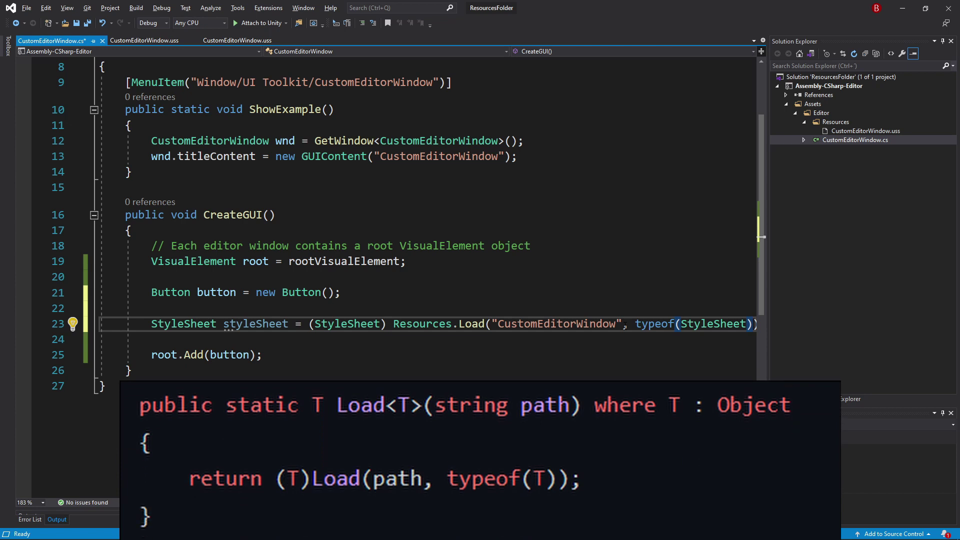
- Remove the cast and typeof argument, making line 23 Resources.Load<StyleSheet>("CustomEditorWindow")
key(Left)
key(ctrl+shift+Left)
key(ctrl+shift+Left)
key(ctrl+shift+Left)
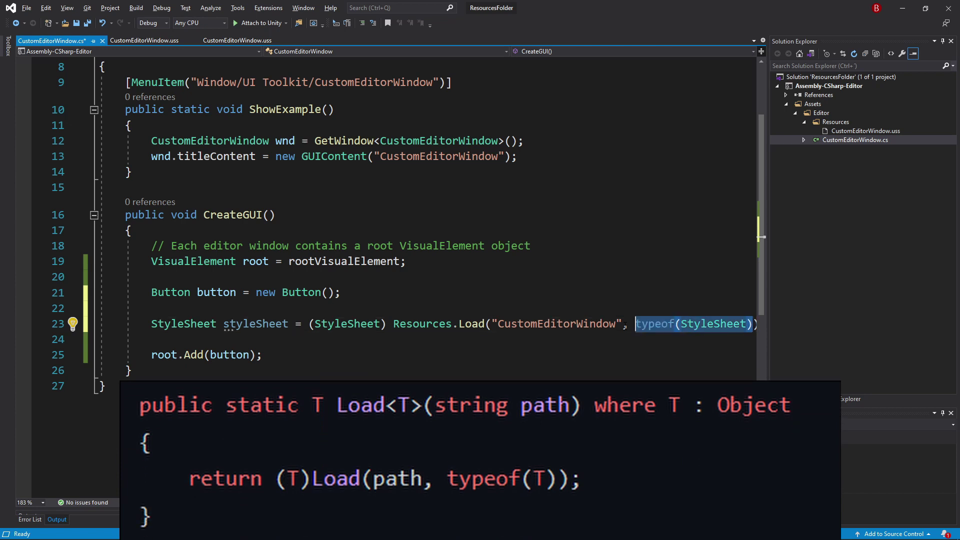
key(shift+Left)
key(shift+Left)
key(BackSpace)
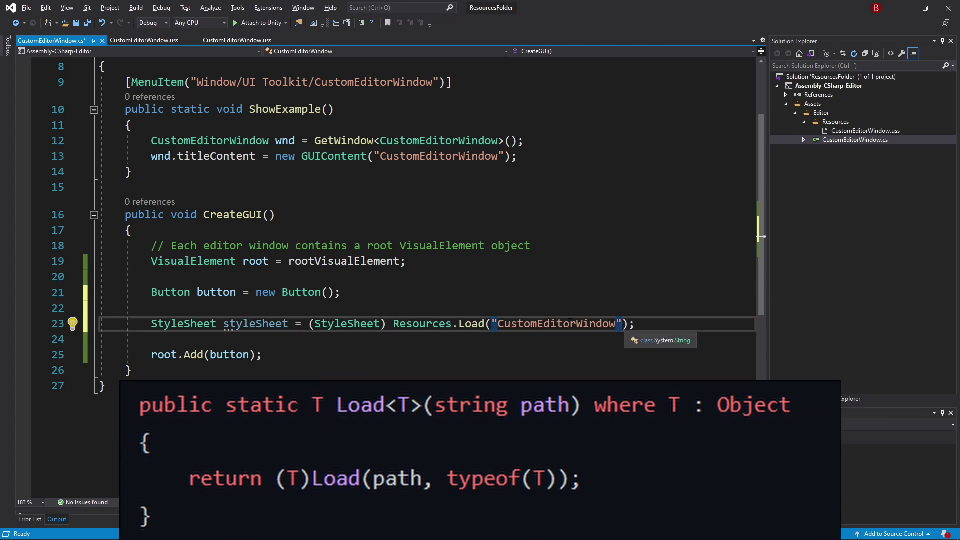
click(395, 323)
key(shift+Left)
key(shift+Left)
key(shift+Left)
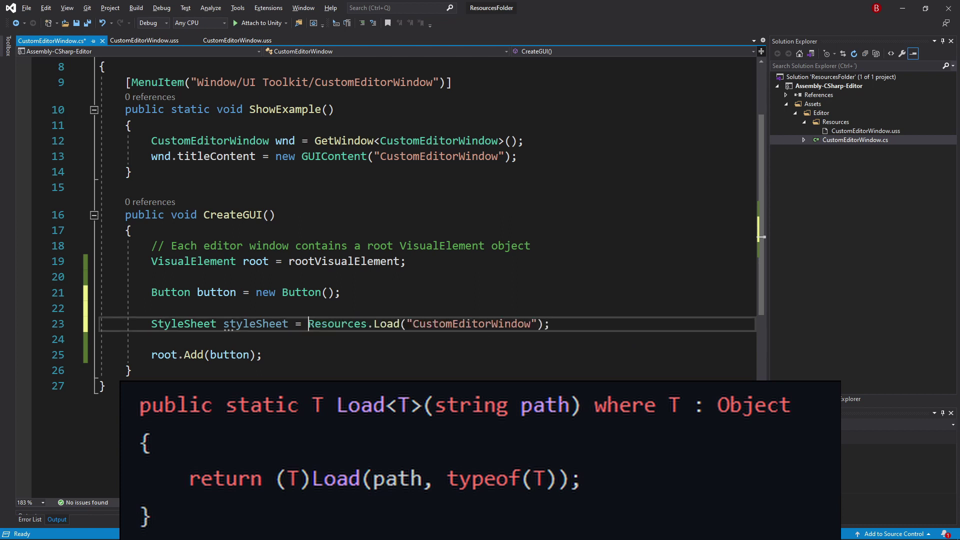
key(BackSpace)
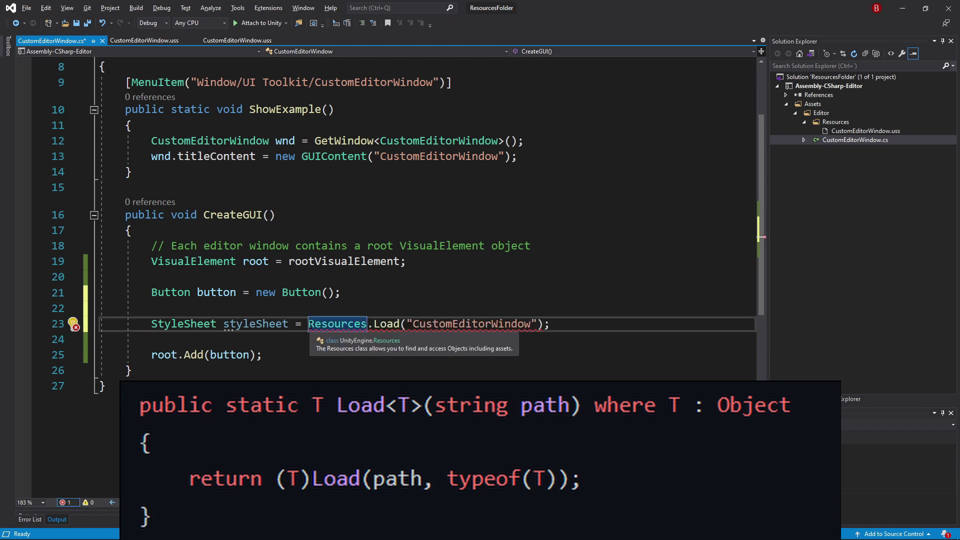
key(ctrl+Right)
key(ctrl+Right)
key(ctrl+Right)
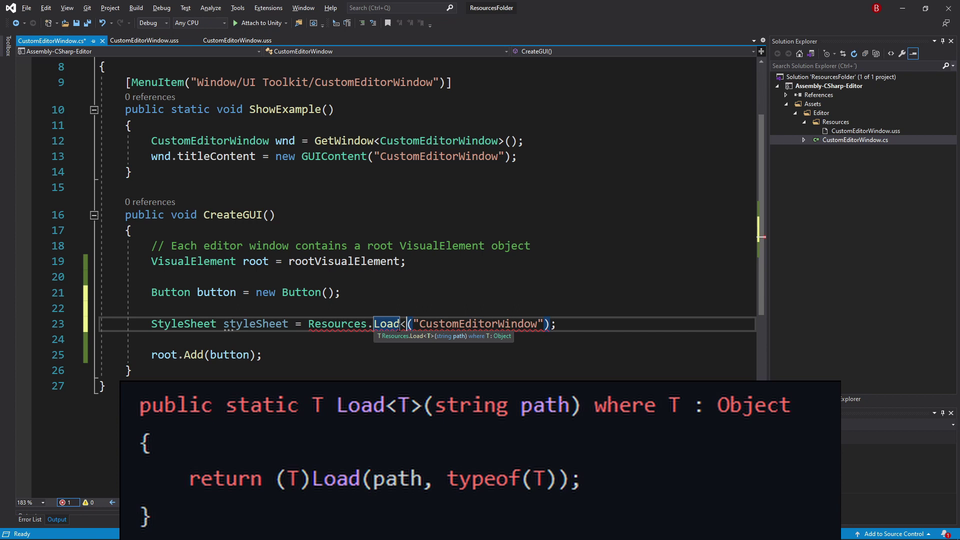
text(<StyleSheet>)
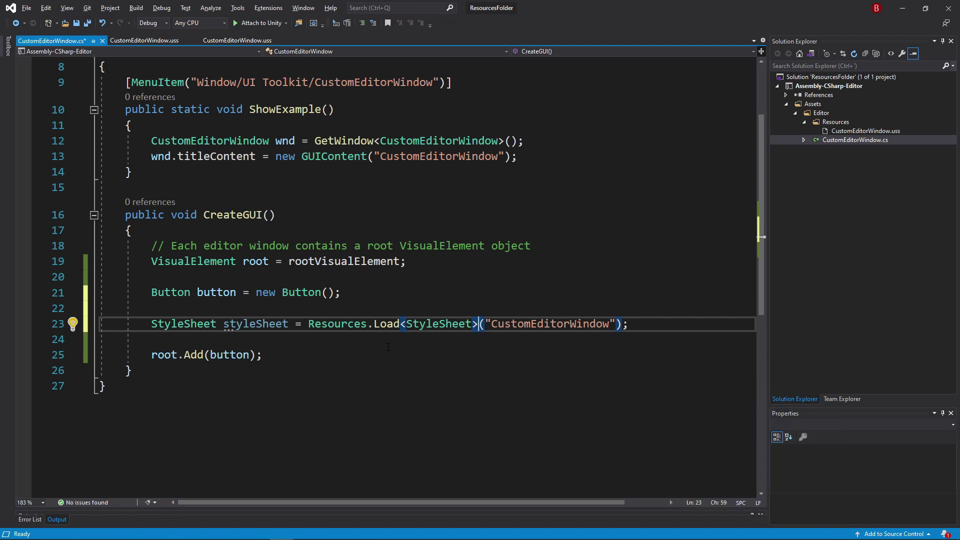
click(388, 344)
- Add button.styleSheets.Add(styleSheet); below line 23 and save the script
key(Return)
key(Return)
key(Up)
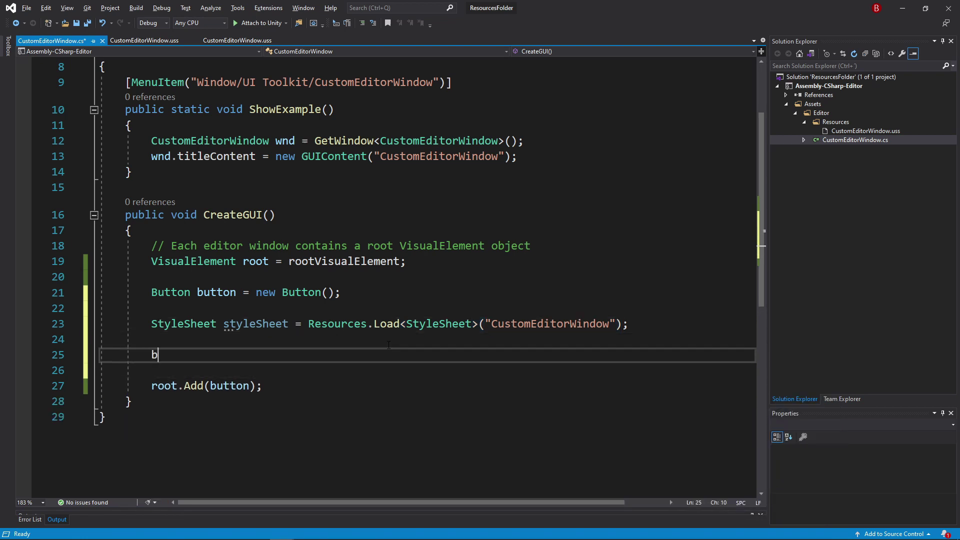
text(button.styles)
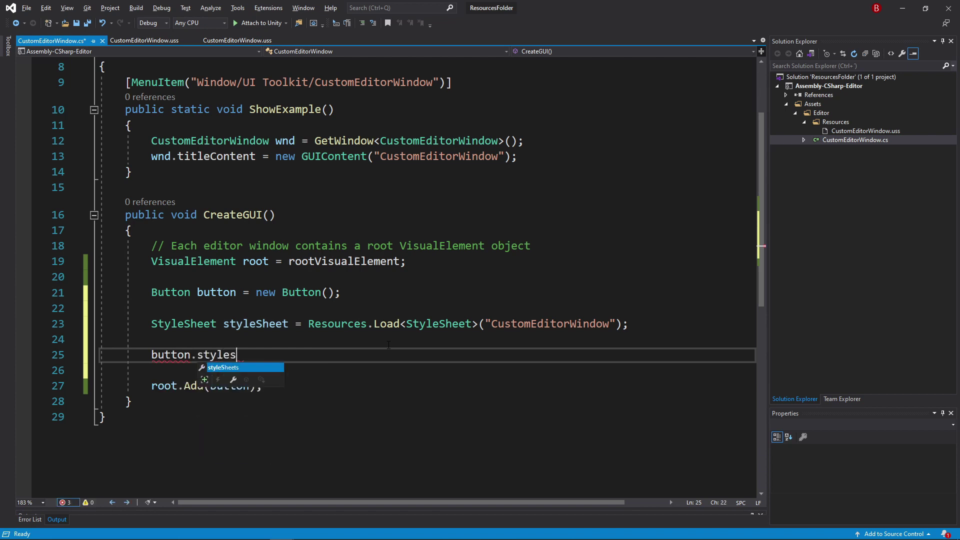
text(.ad(s)
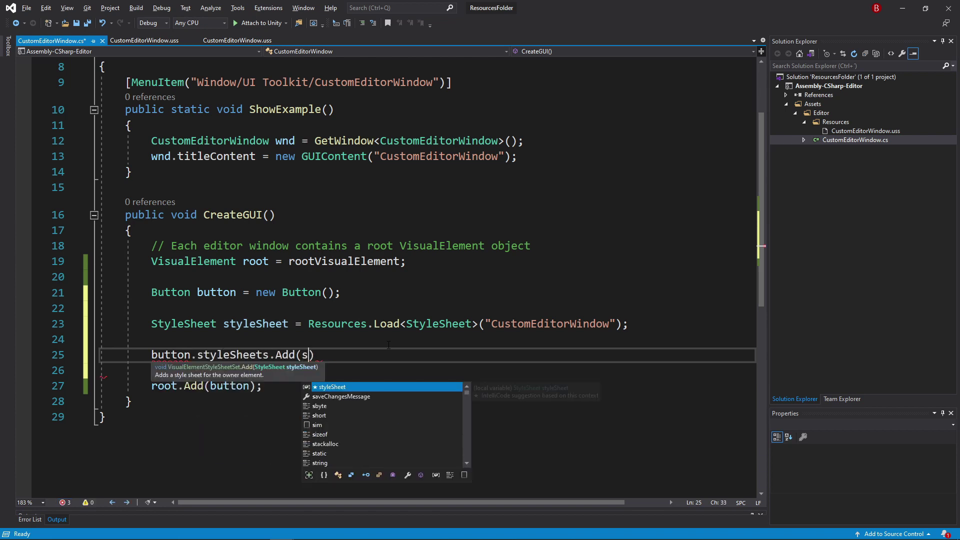
key(Tab)
text();)
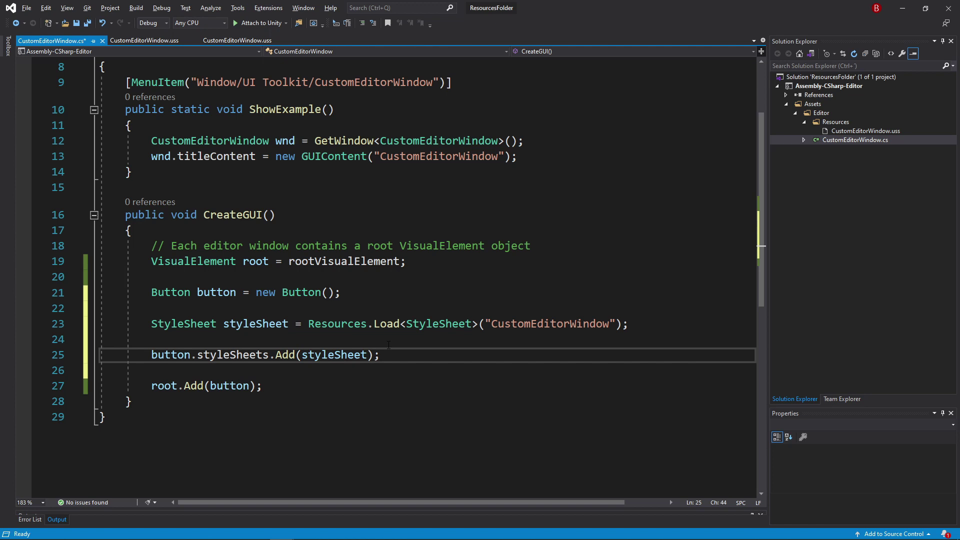
key(ctrl+s)
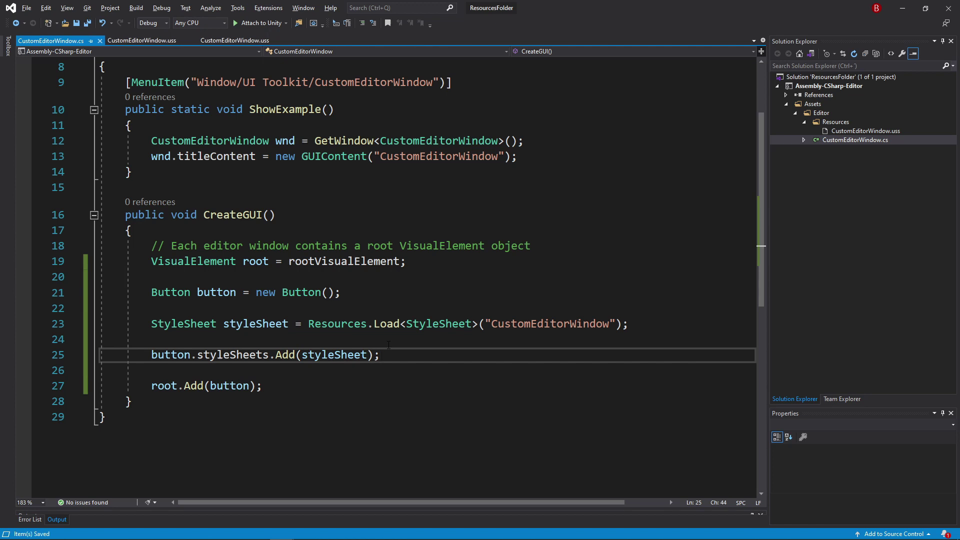
- Wrap the styleSheets.Add call in an if (styleSheet != null) block
key(Up)
key(Return)
text(if ()
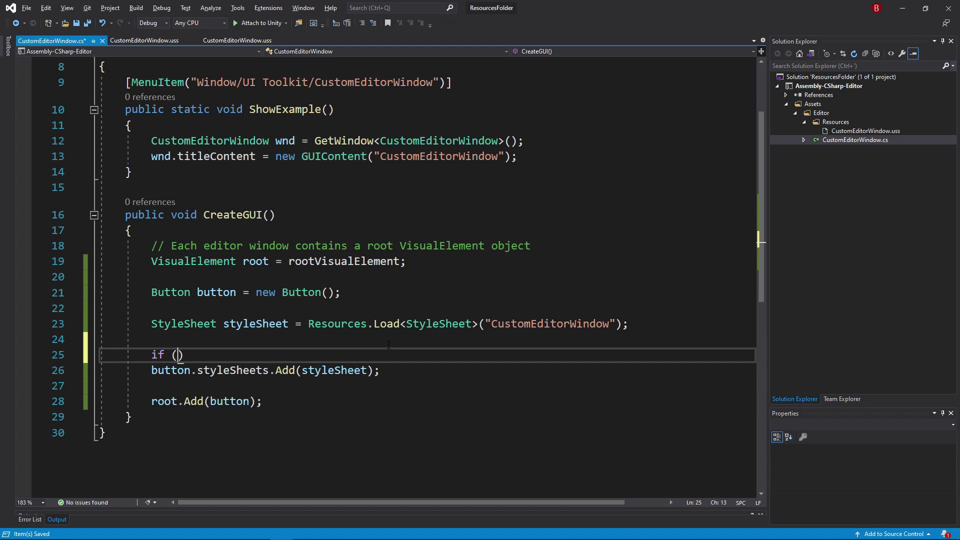
text(styleSheet != n)
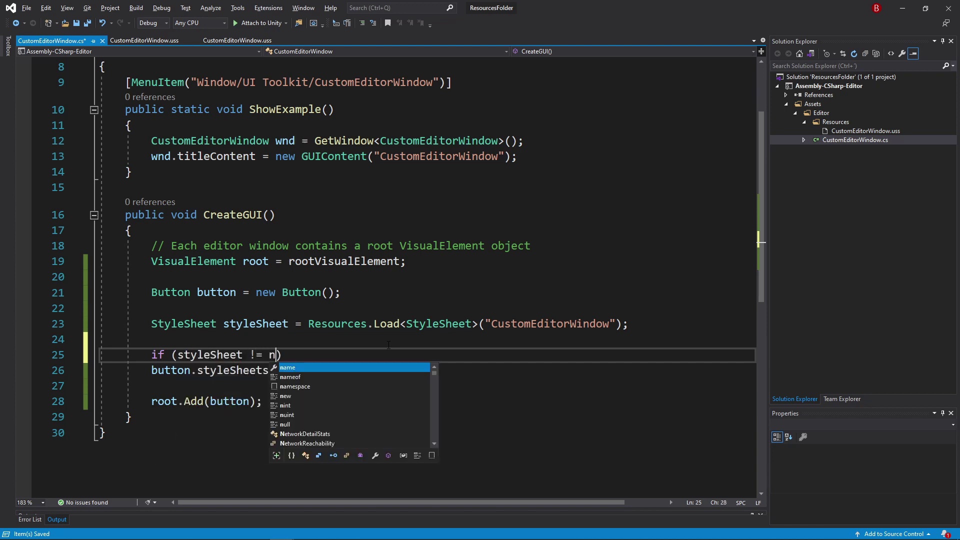
text(ull)
key(Return)
text({)
key(Return)
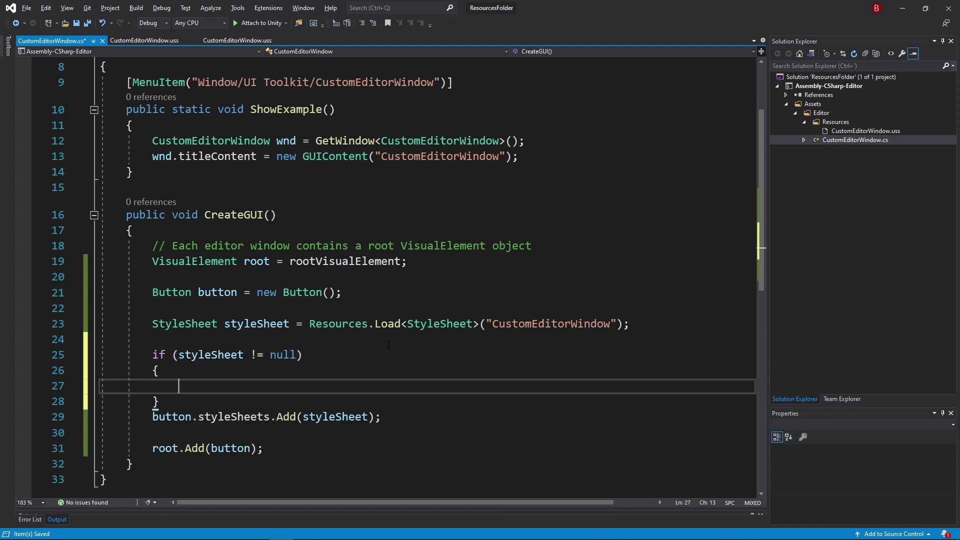
drag(152, 417, 382, 416)
- Move the styleSheets Add call inside the if statement's braces
key(ctrl+x)
click(178, 386)
key(ctrl+v)
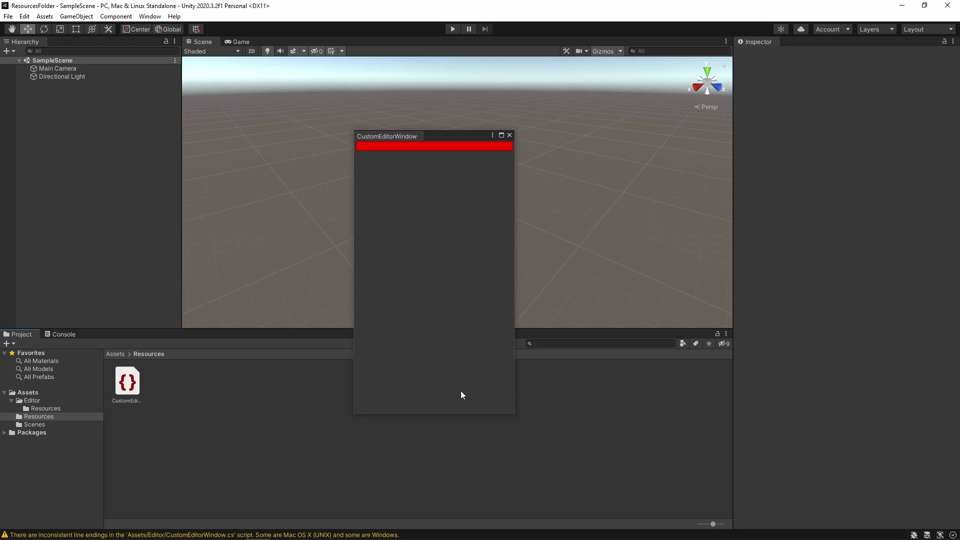
- Move the .uss style sheet into the Assets/Editor/Resources folder
drag(127, 384, 47, 408)
click(51, 408)
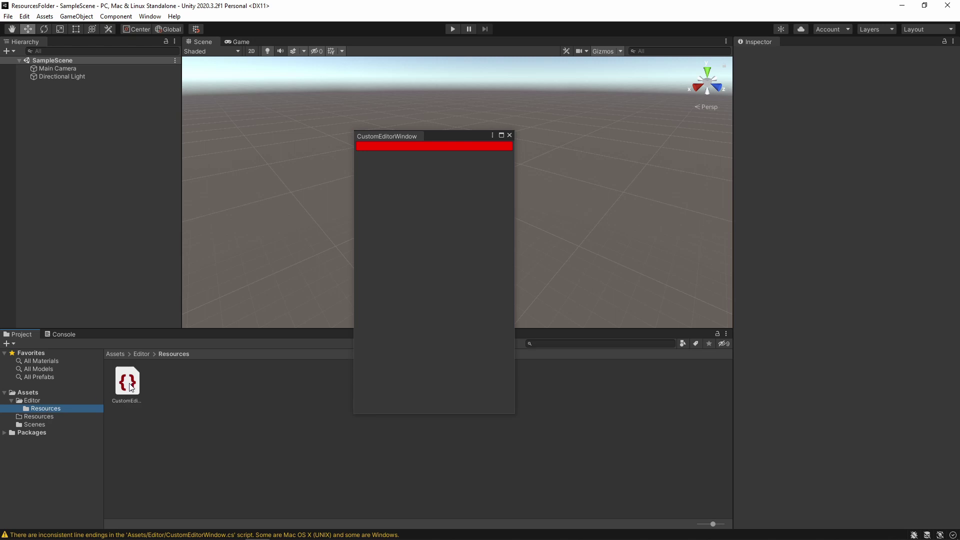
click(40, 402)
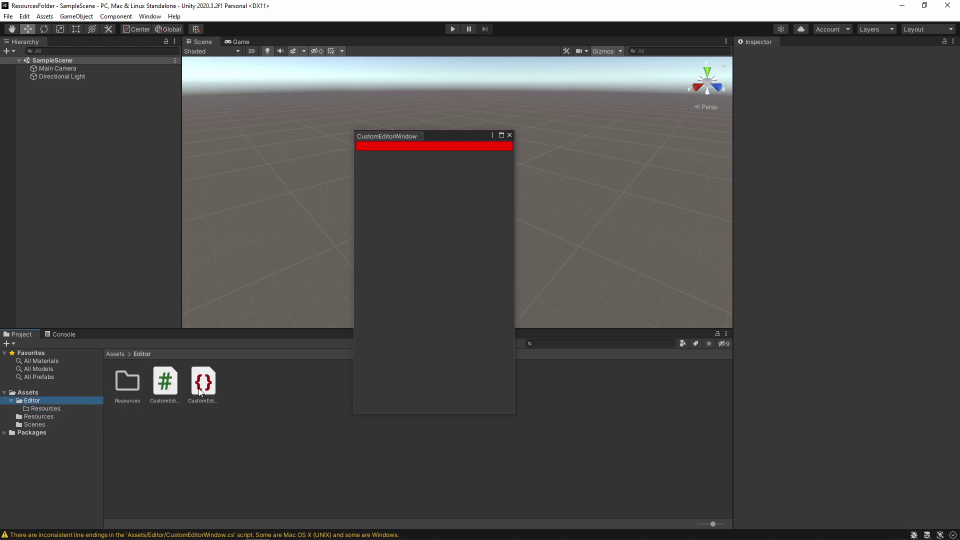
drag(200, 391, 125, 386)
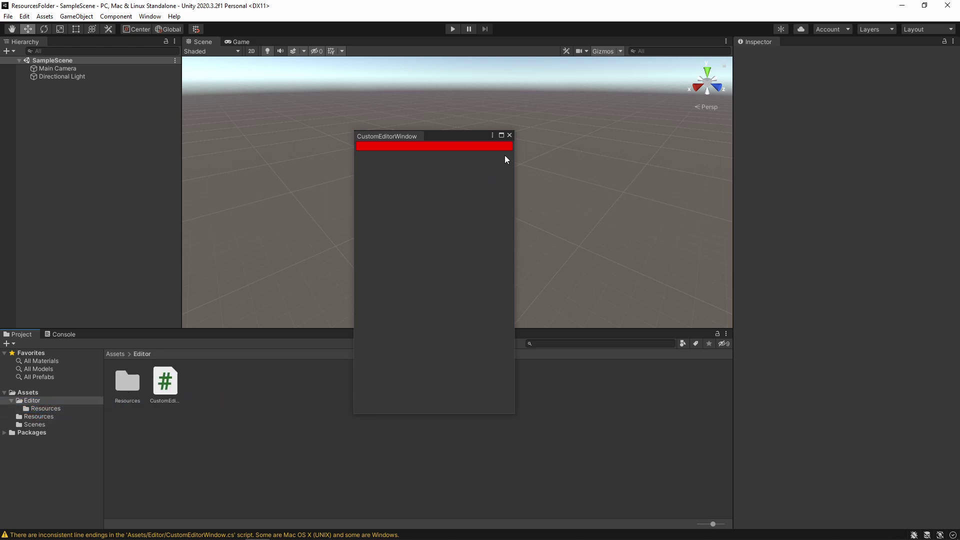
- Close CustomEditorWindow and reopen it from the Window menu
click(509, 135)
click(149, 16)
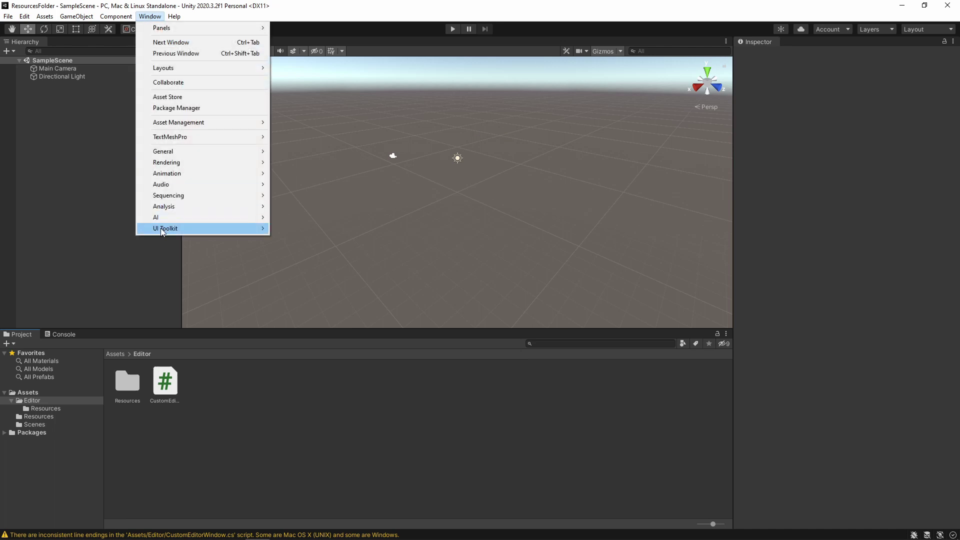
mouse_move(165, 228)
click(321, 229)
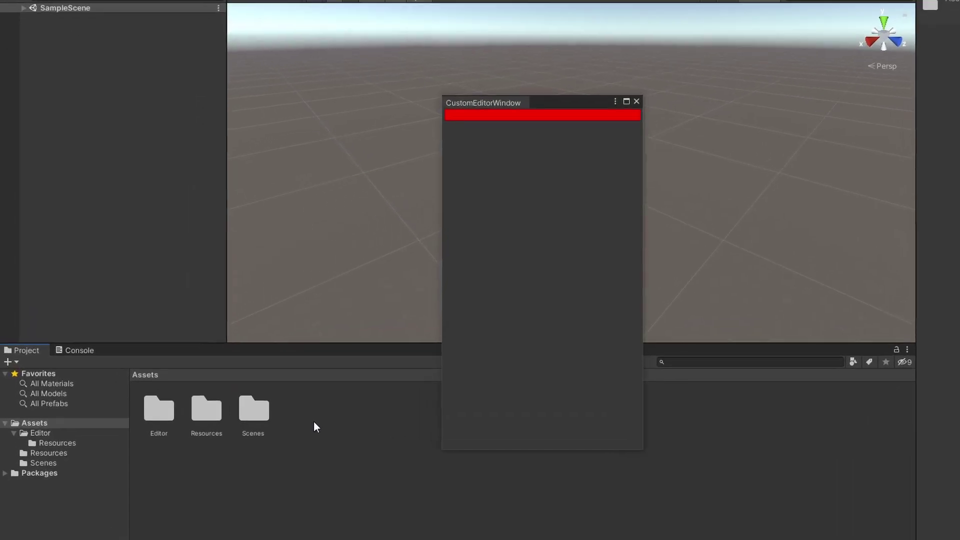
- Create a folder named 'Editor Default Resources' in Assets
right_click(252, 395)
mouse_move(481, 58)
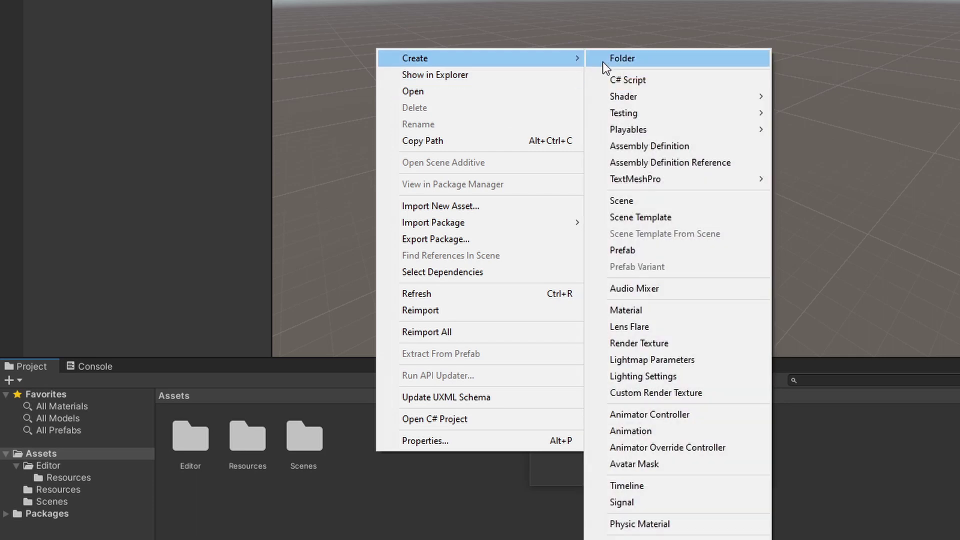
click(604, 59)
text(DS)
key(BackSpace)
key(BackSpace)
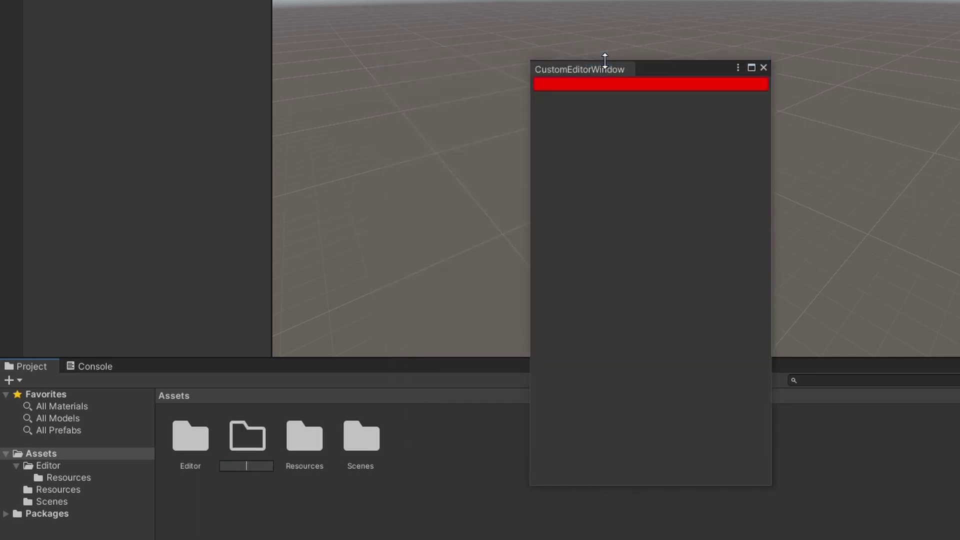
text(Editor Default )
text(Resources)
key(Return)
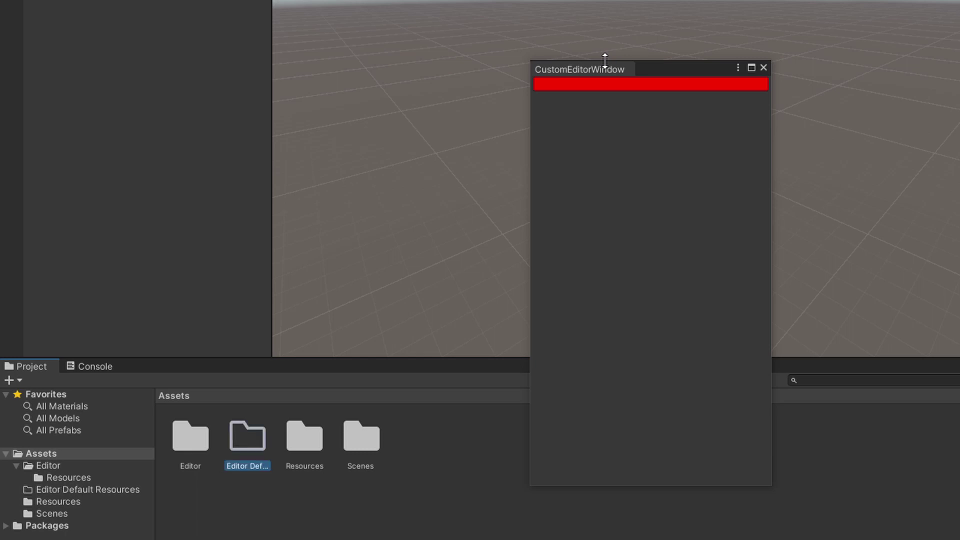
- Move CustomEditorWindow.uss from Editor/Resources into Editor Default Resources
click(84, 478)
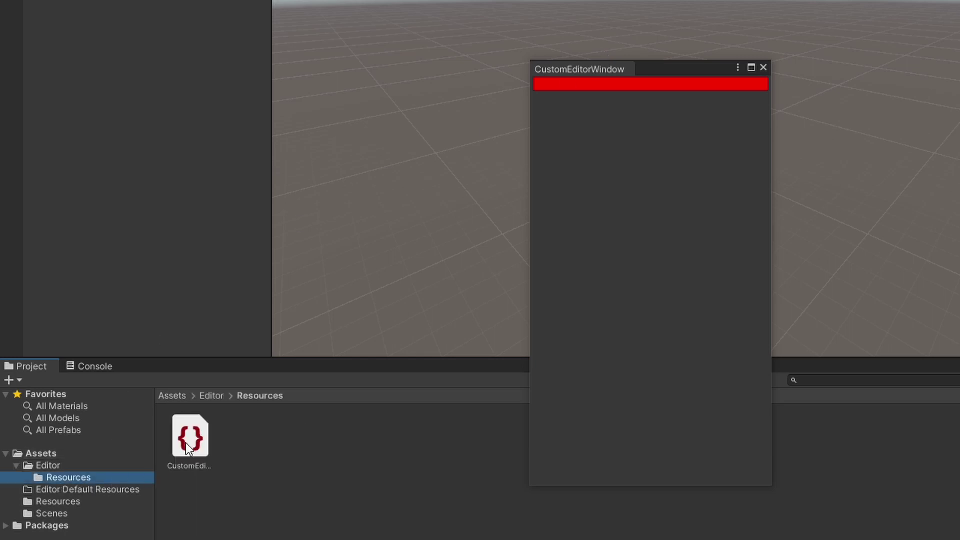
drag(189, 449, 110, 490)
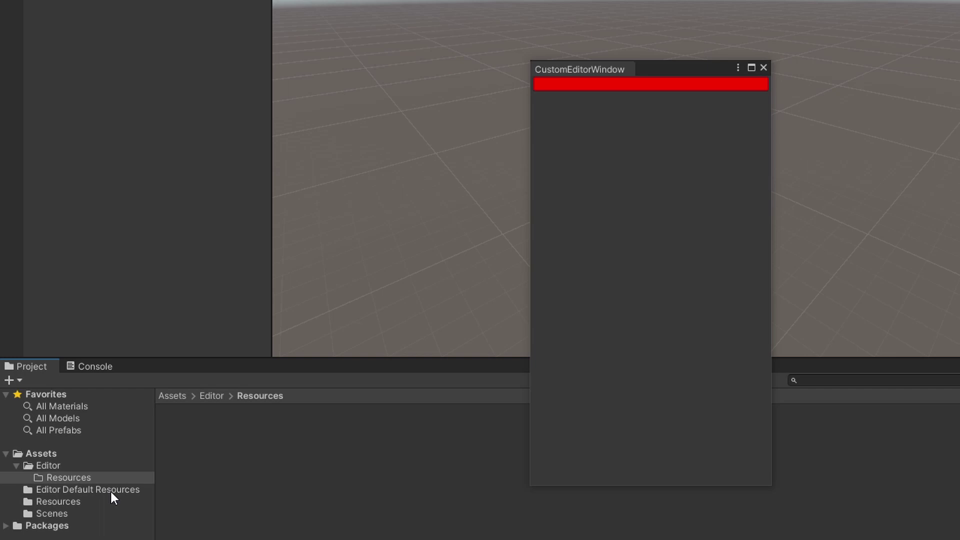
click(110, 493)
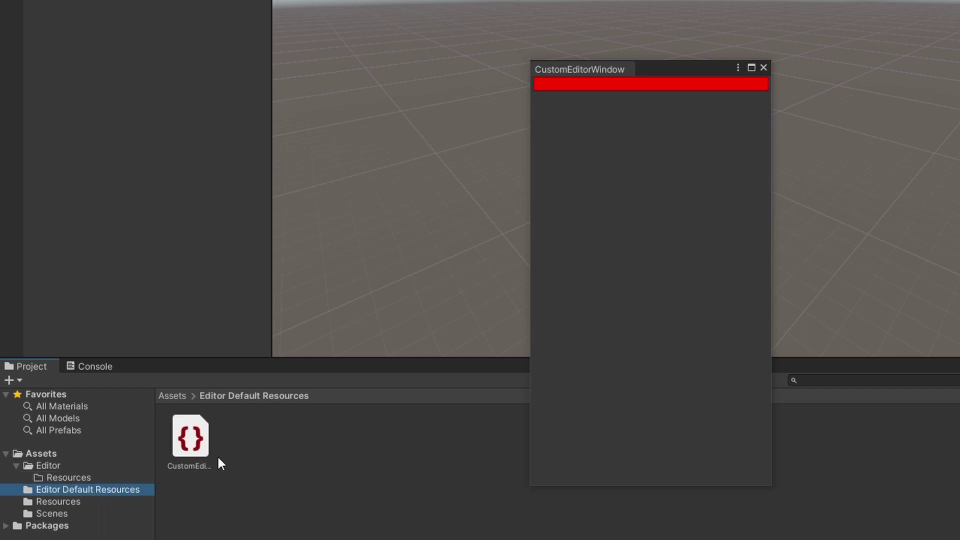
- Rename the stylesheet in Assets/Resources to CustomEditorWindowTwo
click(95, 501)
right_click(190, 438)
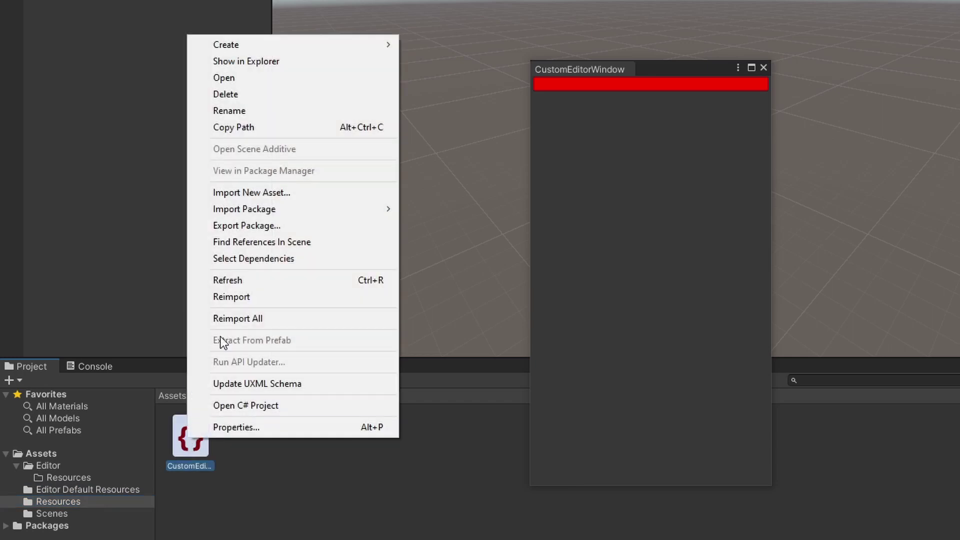
click(243, 113)
key(End)
text(Tw)
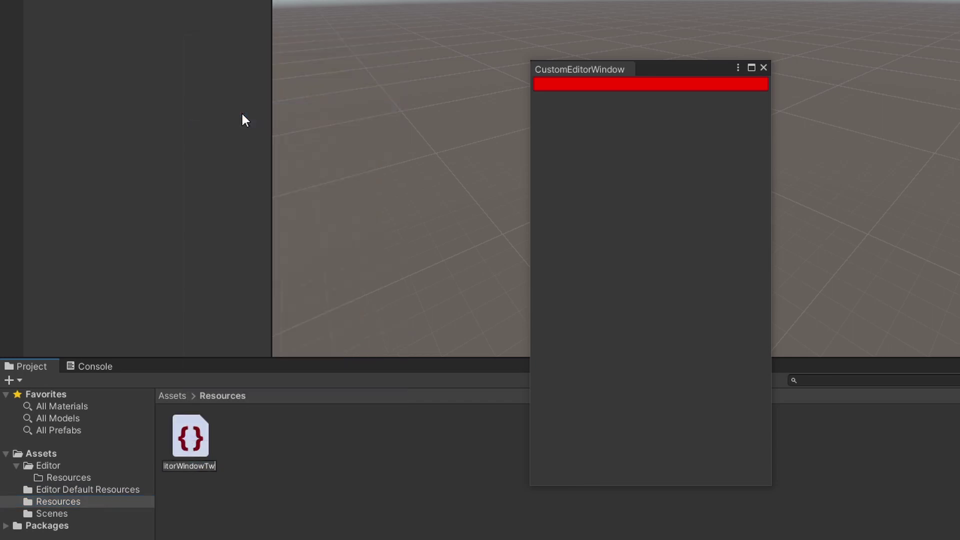
key(Return)
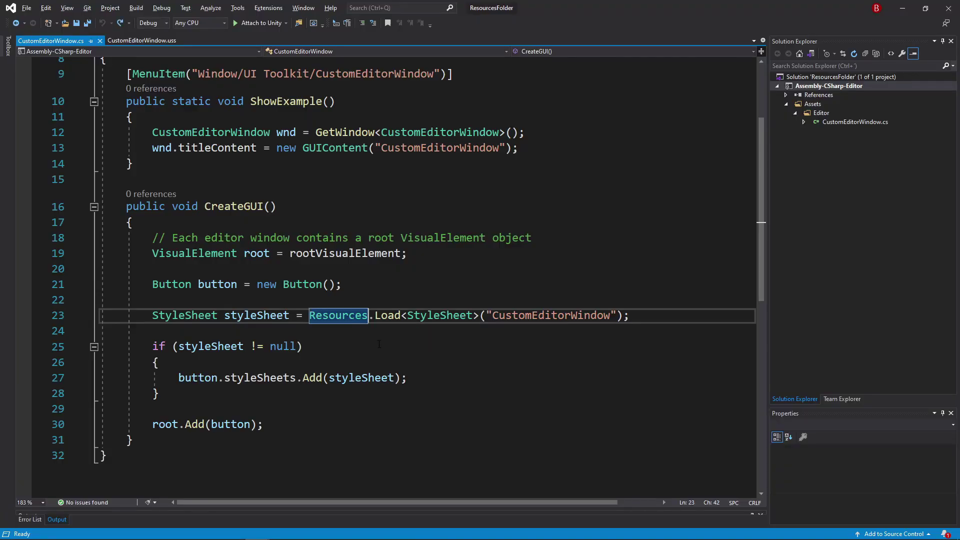
text(Ed)
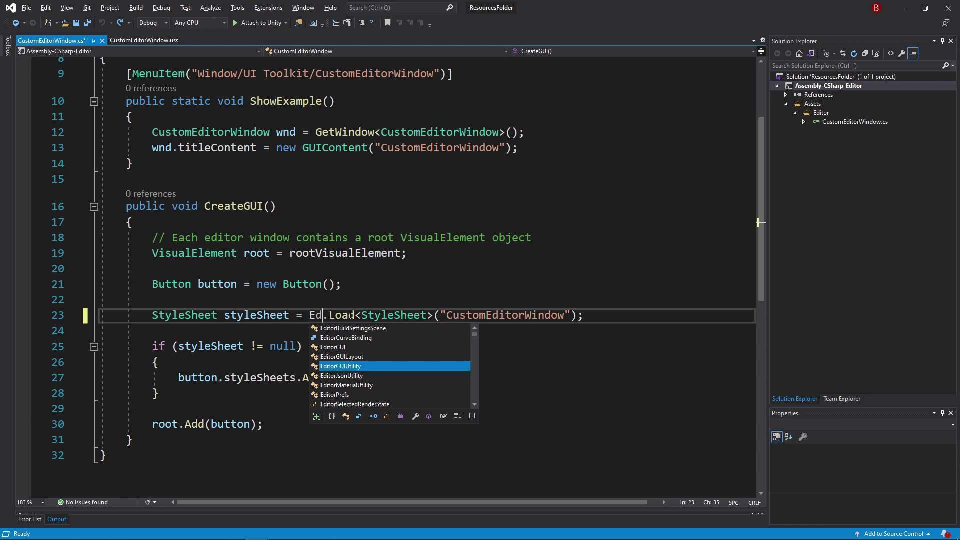
text(itorGUIUtility)
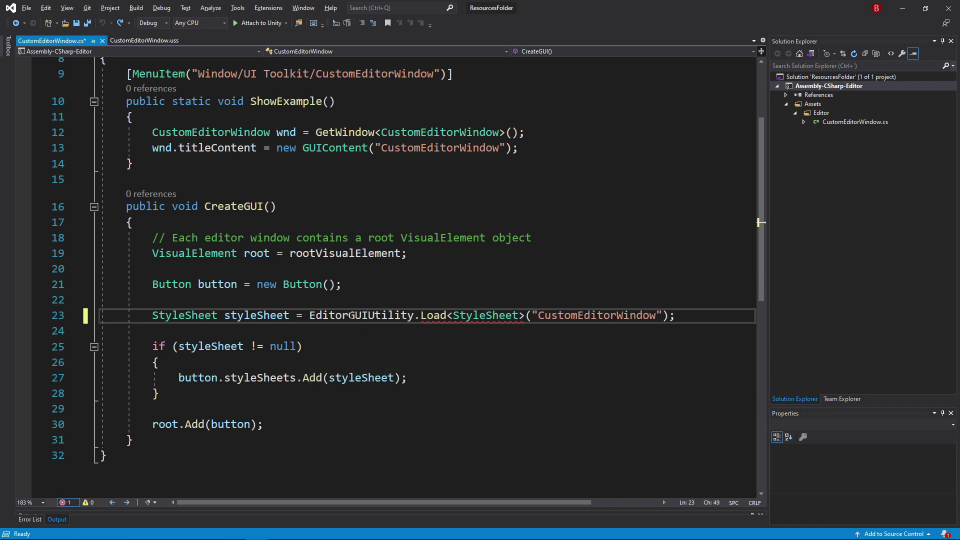
- Change line 23 to (StyleSheet)EditorGUIUtility.Load("CustomEditorWindow.uss") and save the script
double_click(350, 315)
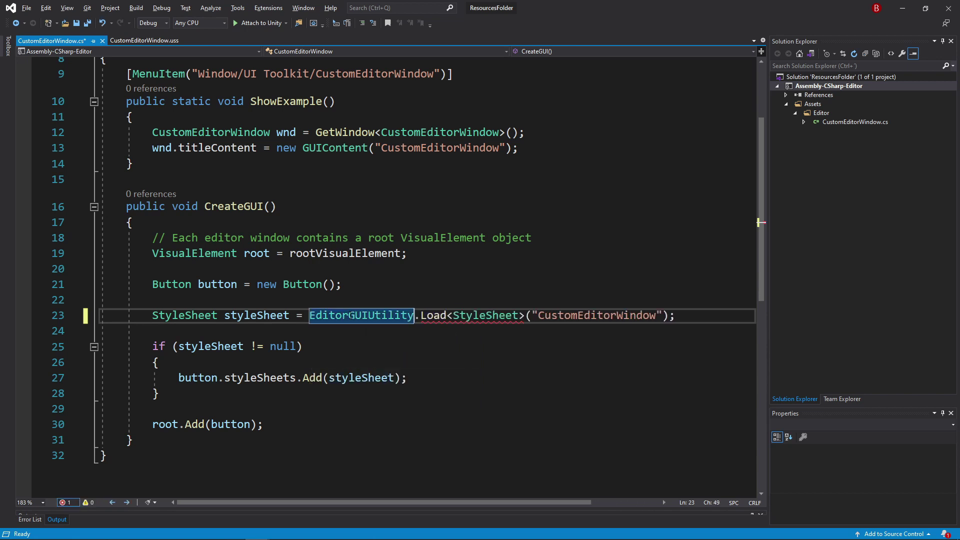
click(447, 315)
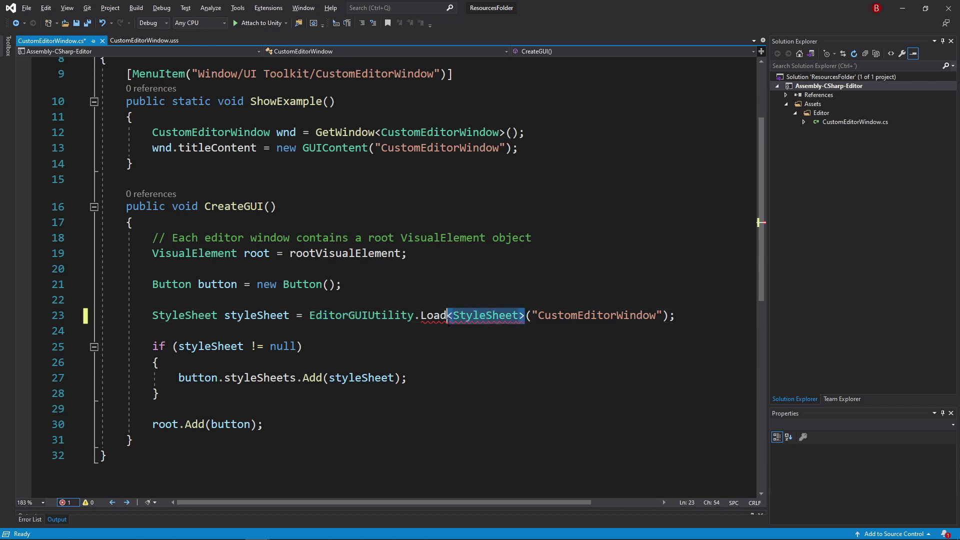
key(Delete)
click(309, 315)
text(( )
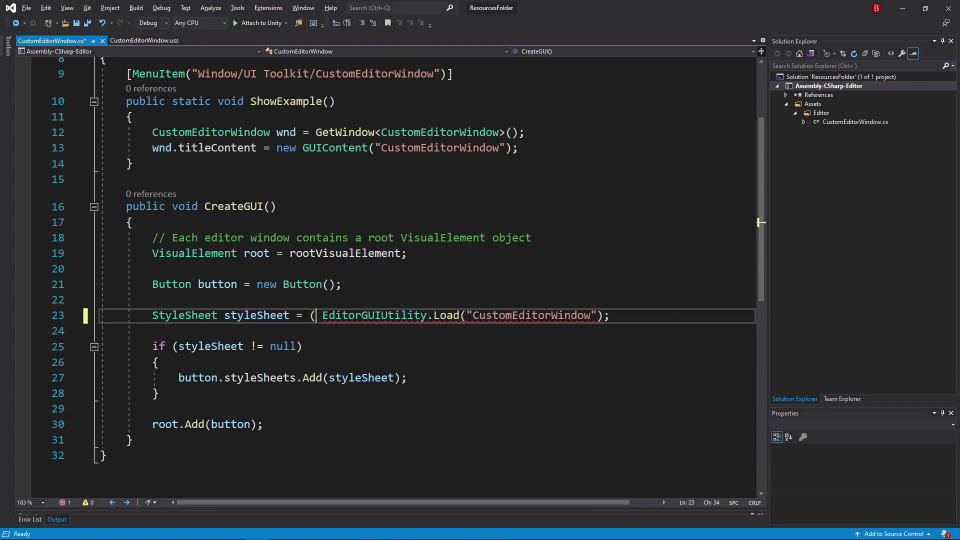
text()St)
key(Tab)
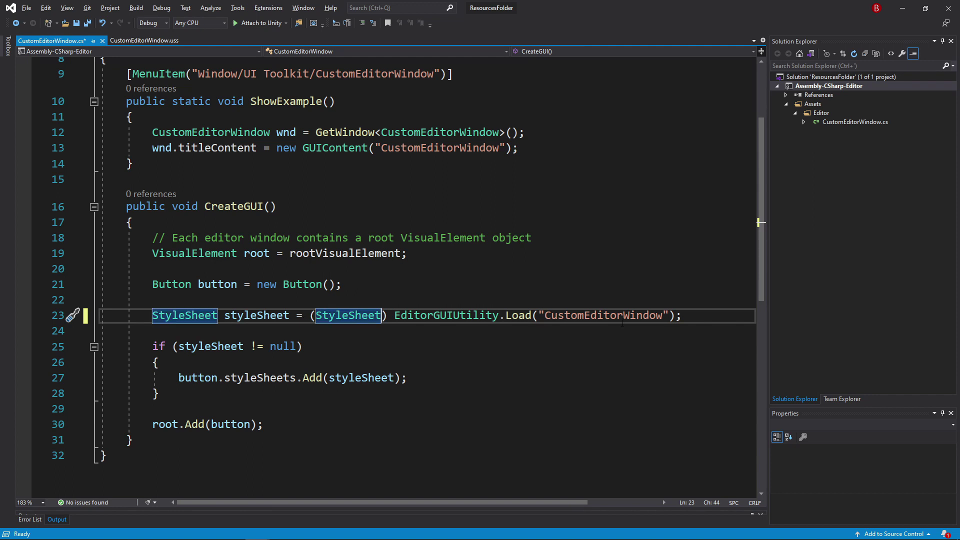
click(662, 315)
text(.us)
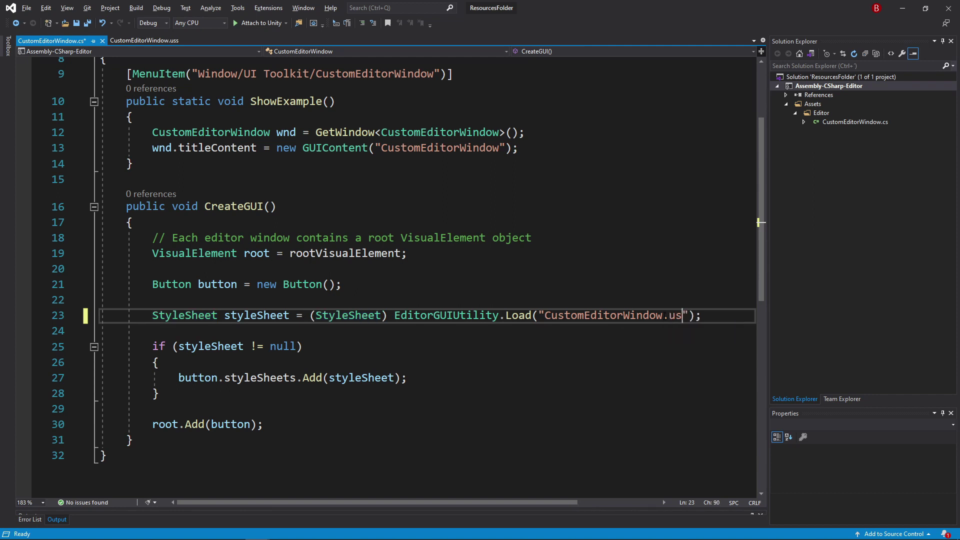
text(s)
key(ctrl+s)
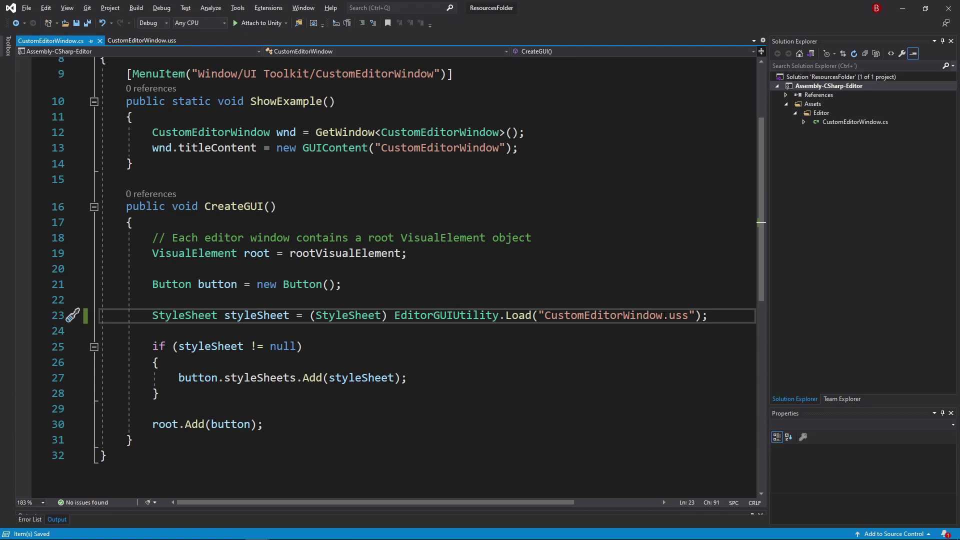
- After Unity reloads the script, confirm CustomEditorWindow's button is still red; open and dismiss the Layout list
key(alt+Tab)
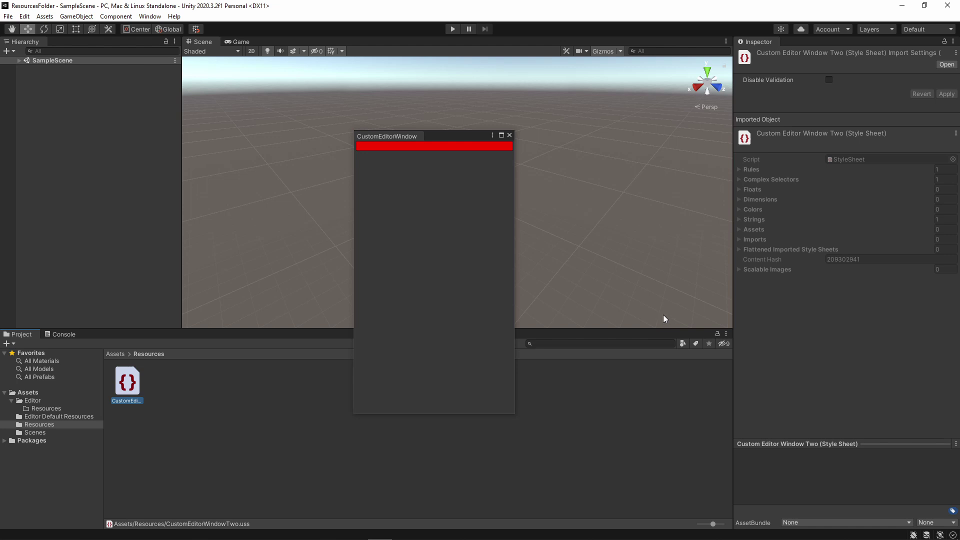
click(922, 29)
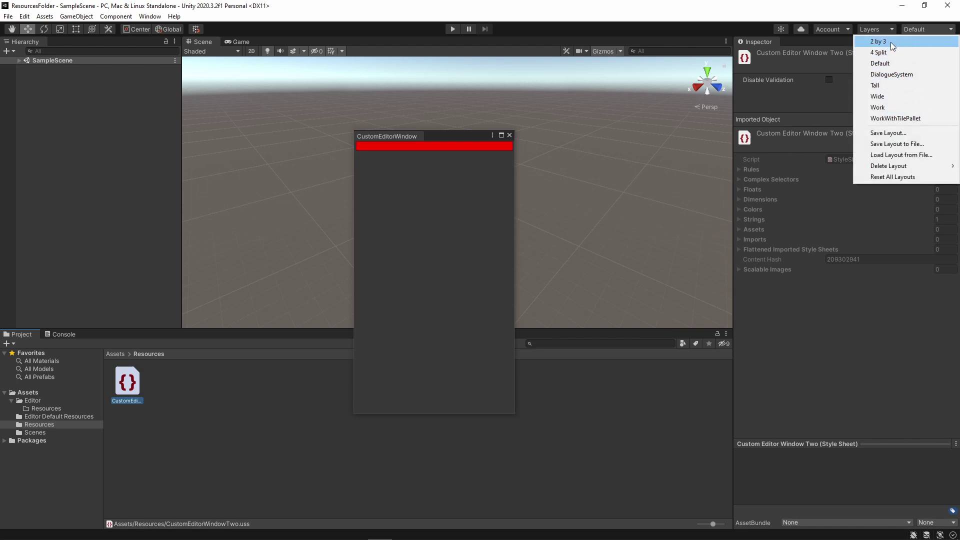
click(442, 197)
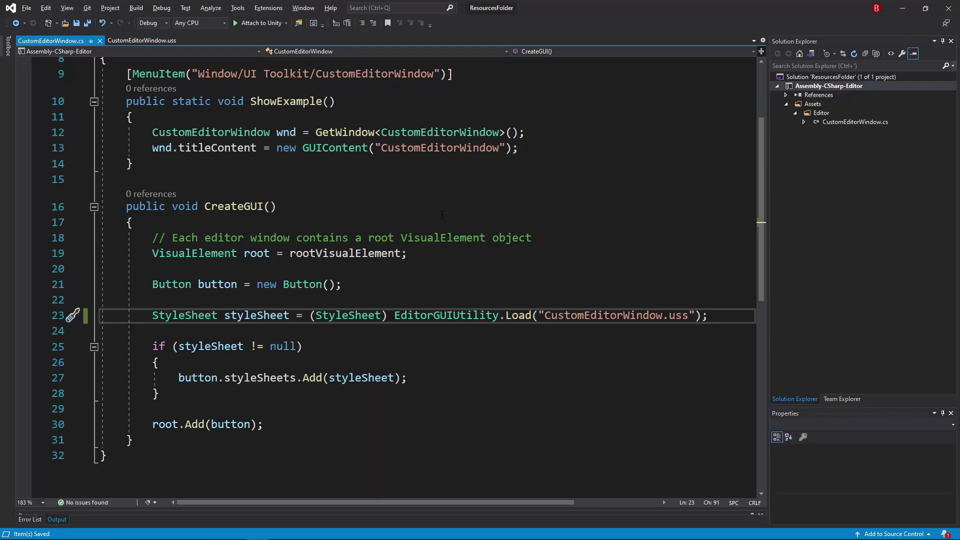
- Change the loaded file name to 'CustomEditorWindowTwo.uss', briefly checking Unity
click(663, 315)
text(Tw)
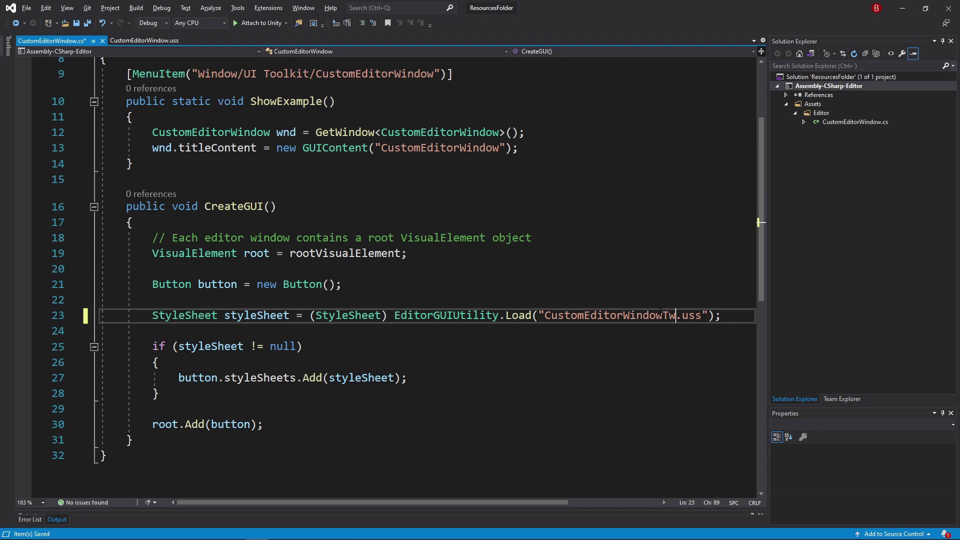
text(o)
key(alt+Tab)
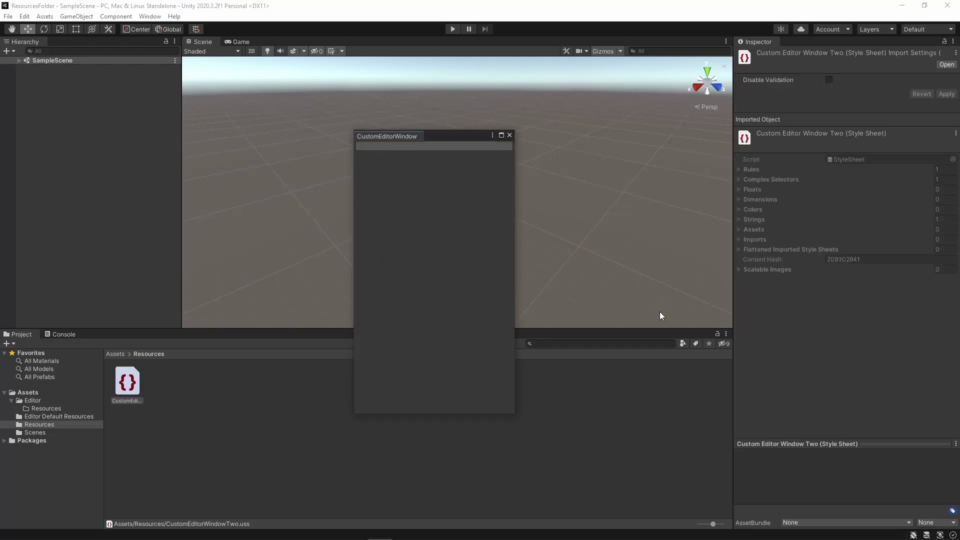
key(alt+Tab)
- Delete the if (styleSheet != null) check, then view the null styleSheet error in Unity's Console
key(Down)
key(Down)
key(Down)
key(Down)
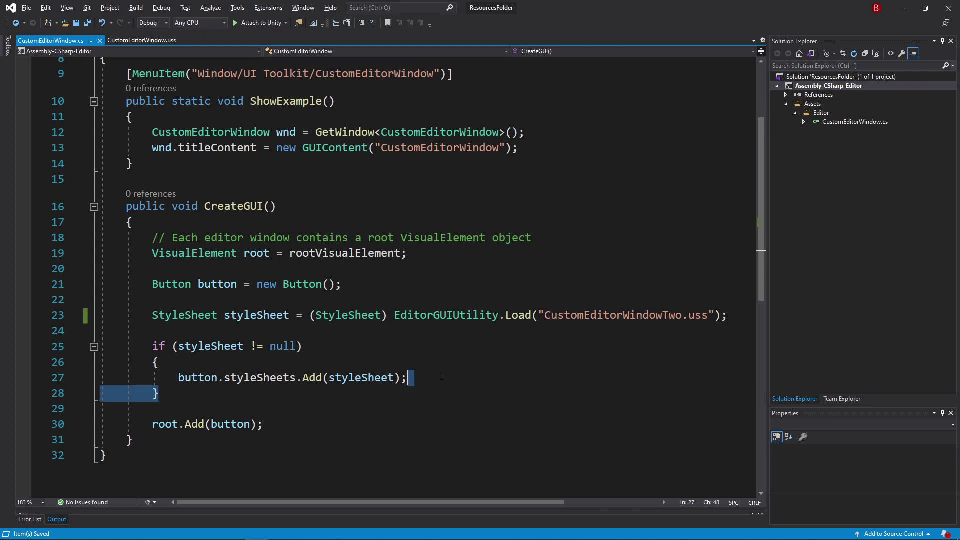
drag(152, 345, 152, 377)
key(Delete)
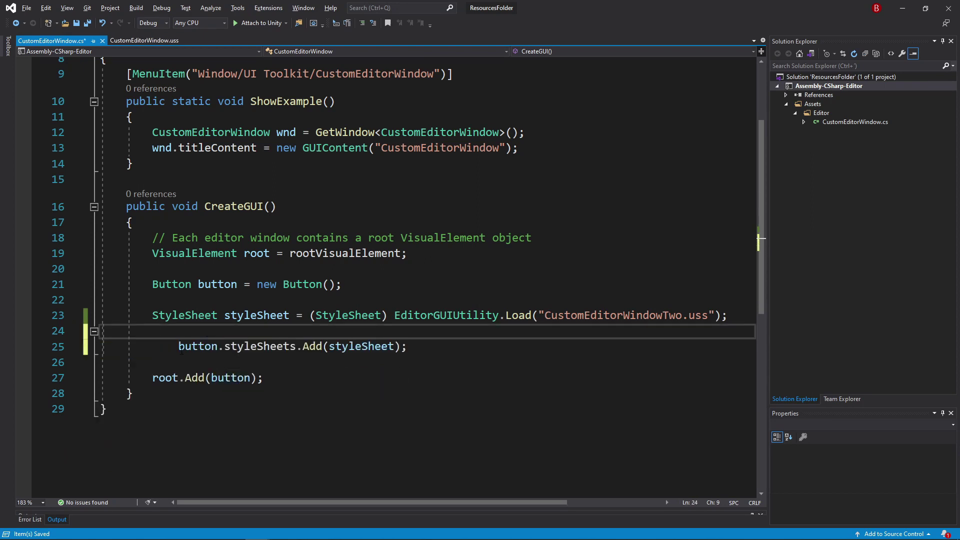
drag(178, 345, 152, 346)
key(Delete)
key(alt+Tab)
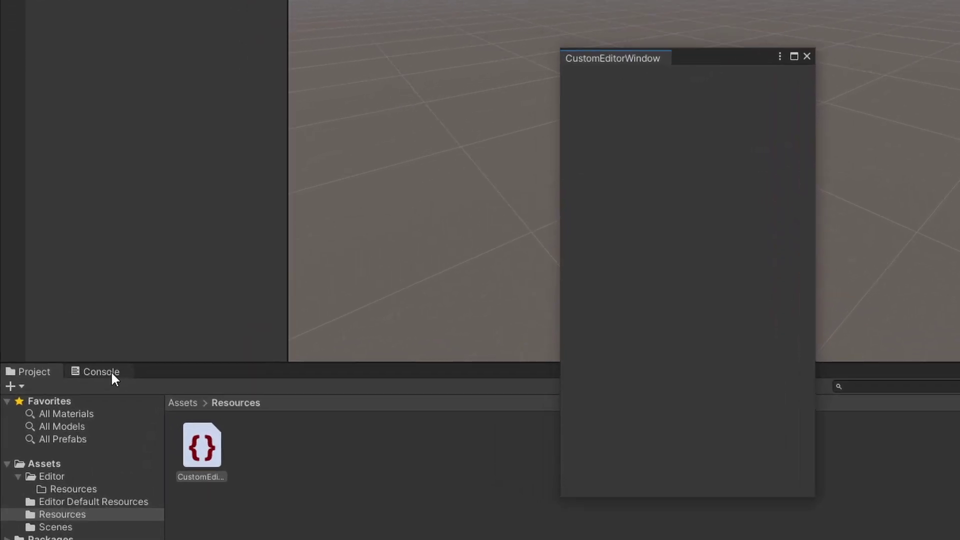
click(111, 372)
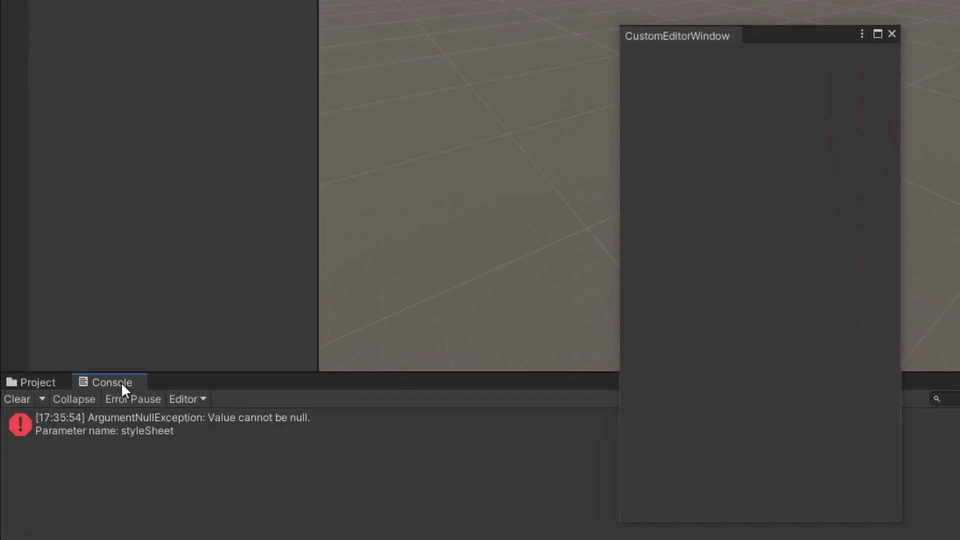